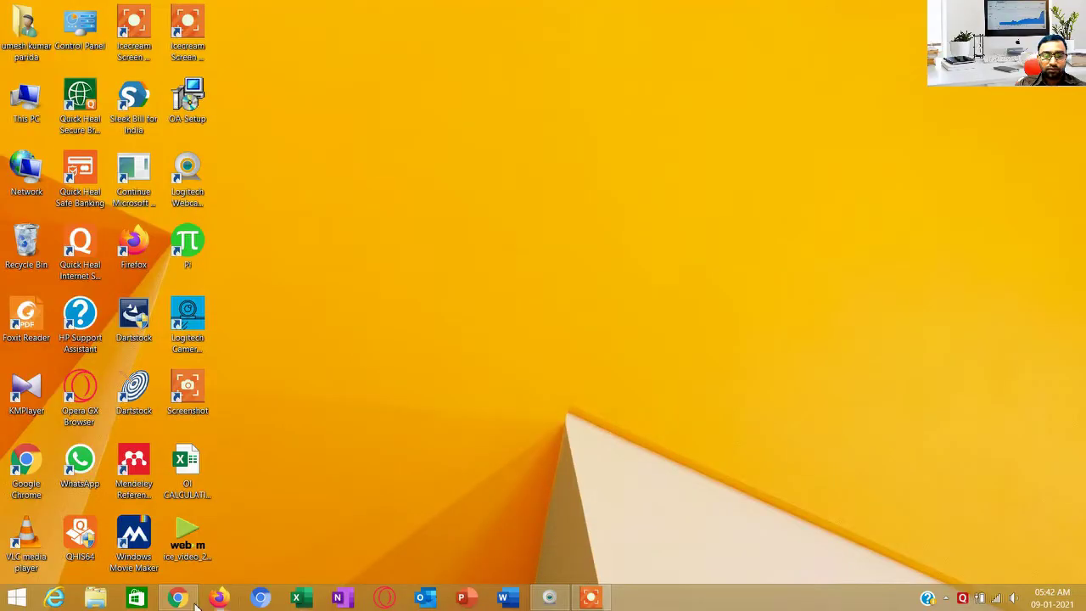
Switch to Chrome with the 4.POSITIONAL TRADING spreadsheet and look through the stock rows of the BUY sheet
{"action": "left_click", "coordinate": [174, 599]}
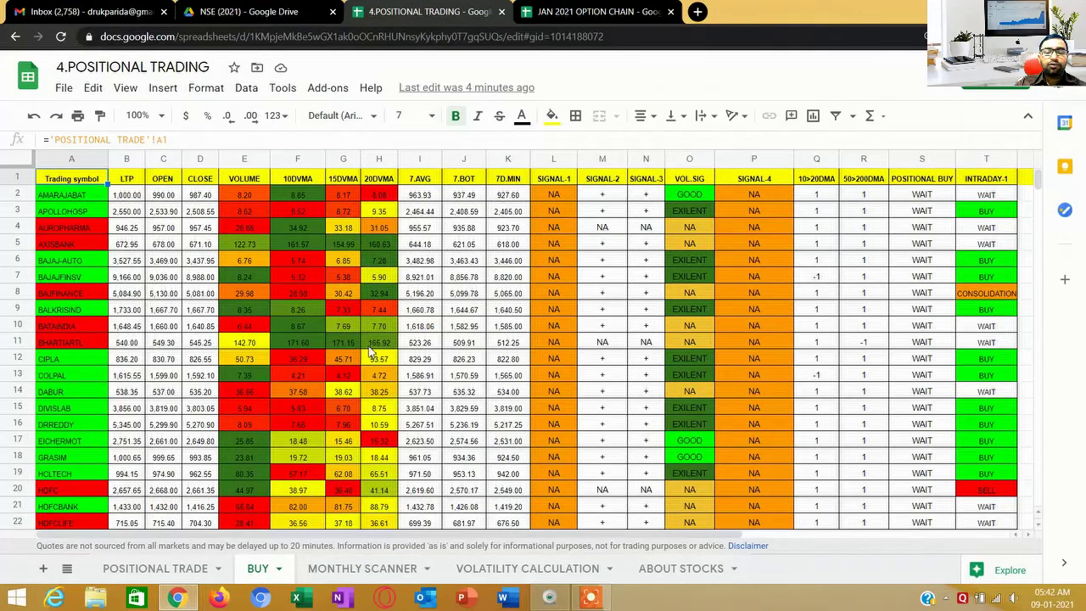
{"action": "scroll", "coordinate": [370, 351], "scroll_direction": "down", "scroll_amount": 3}
{"action": "scroll", "coordinate": [370, 350], "scroll_direction": "down", "scroll_amount": 5}
{"action": "scroll", "coordinate": [370, 350], "scroll_direction": "up", "scroll_amount": 10}
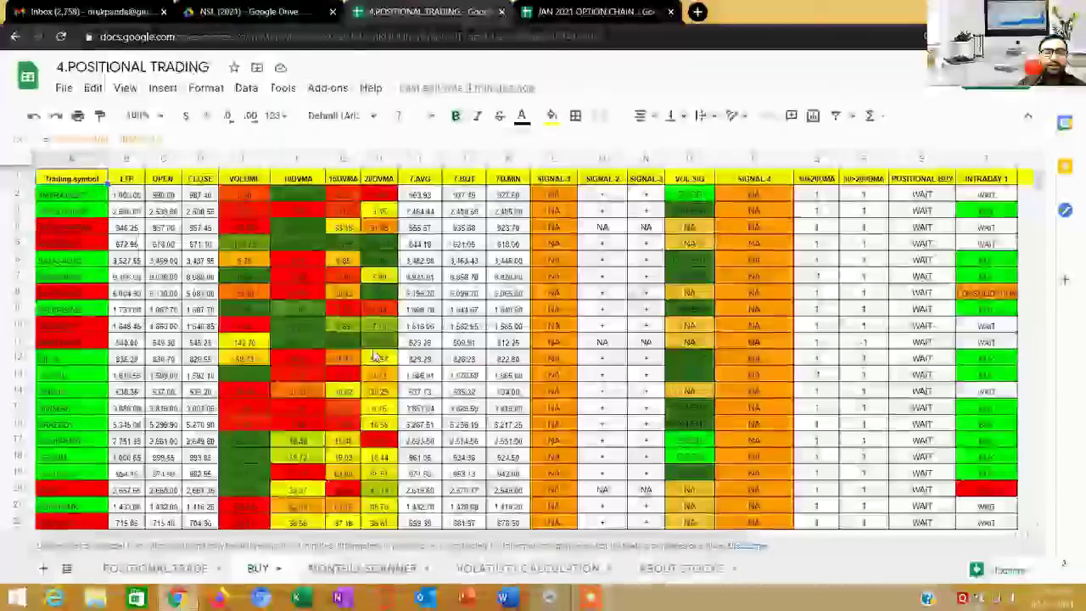
{"action": "scroll", "coordinate": [594, 314], "scroll_direction": "down", "scroll_amount": 3}
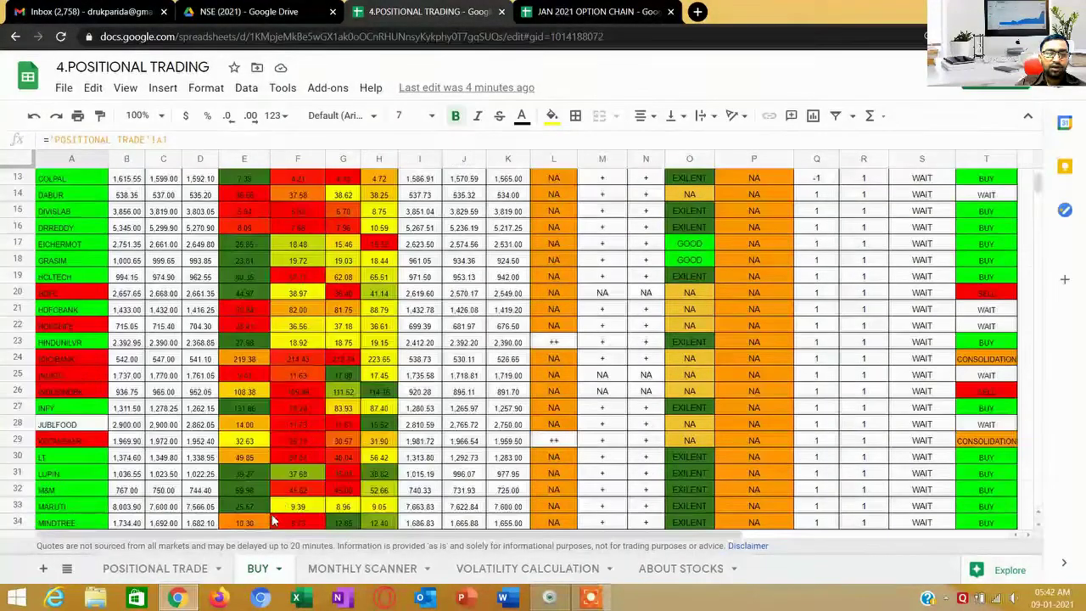
Open the POSITIONAL TRADE sheet and examine its list of trading symbols from the first stock to the last
{"action": "left_click", "coordinate": [156, 570]}
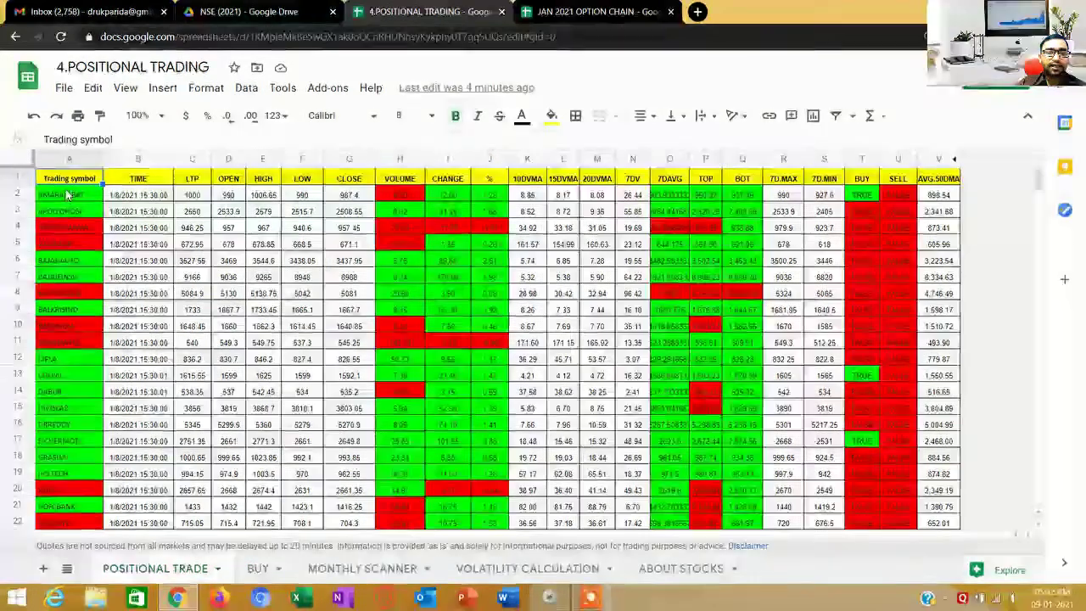
{"action": "scroll", "coordinate": [62, 305], "scroll_direction": "down", "scroll_amount": 12}
{"action": "scroll", "coordinate": [62, 305], "scroll_direction": "up", "scroll_amount": 12}
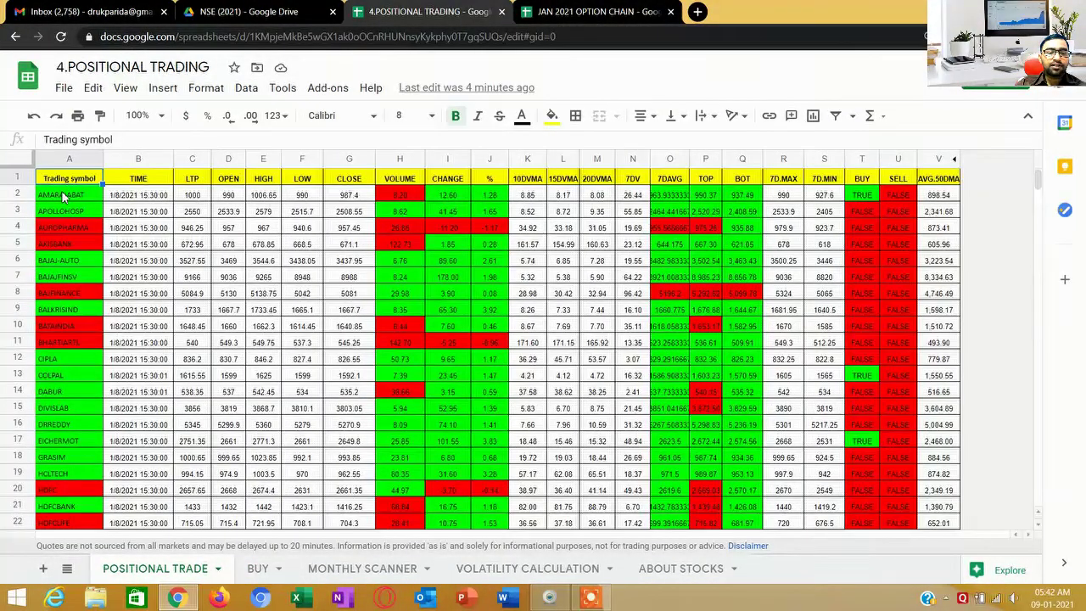
{"action": "left_click", "coordinate": [64, 196]}
{"action": "left_click", "coordinate": [64, 212]}
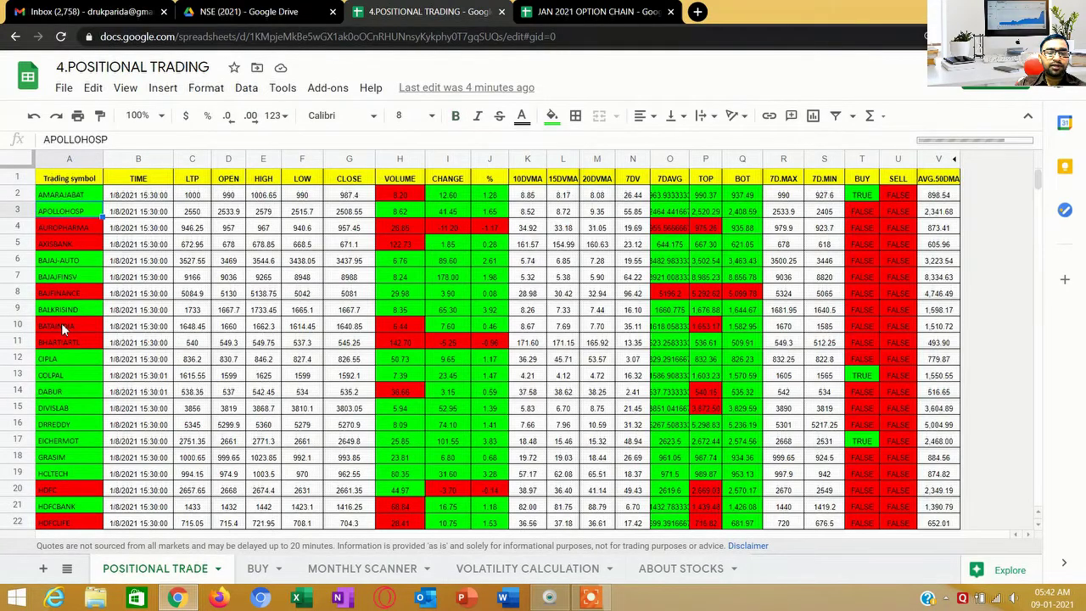
{"action": "scroll", "coordinate": [61, 322], "scroll_direction": "down", "scroll_amount": 11}
{"action": "left_click", "coordinate": [145, 305]}
{"action": "scroll", "coordinate": [146, 308], "scroll_direction": "up", "scroll_amount": 4}
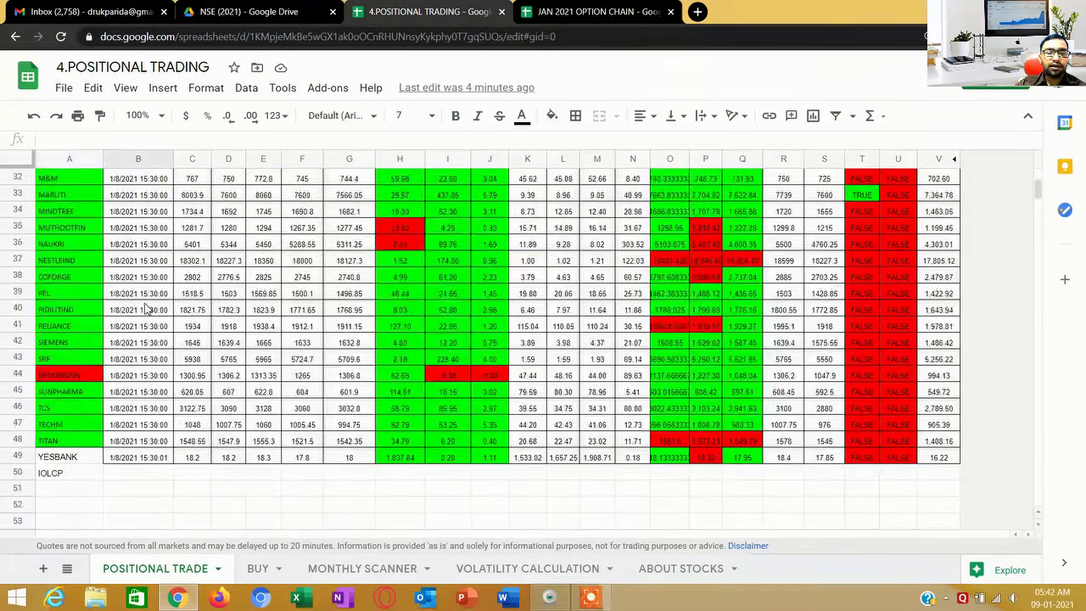
{"action": "scroll", "coordinate": [146, 310], "scroll_direction": "up", "scroll_amount": 8}
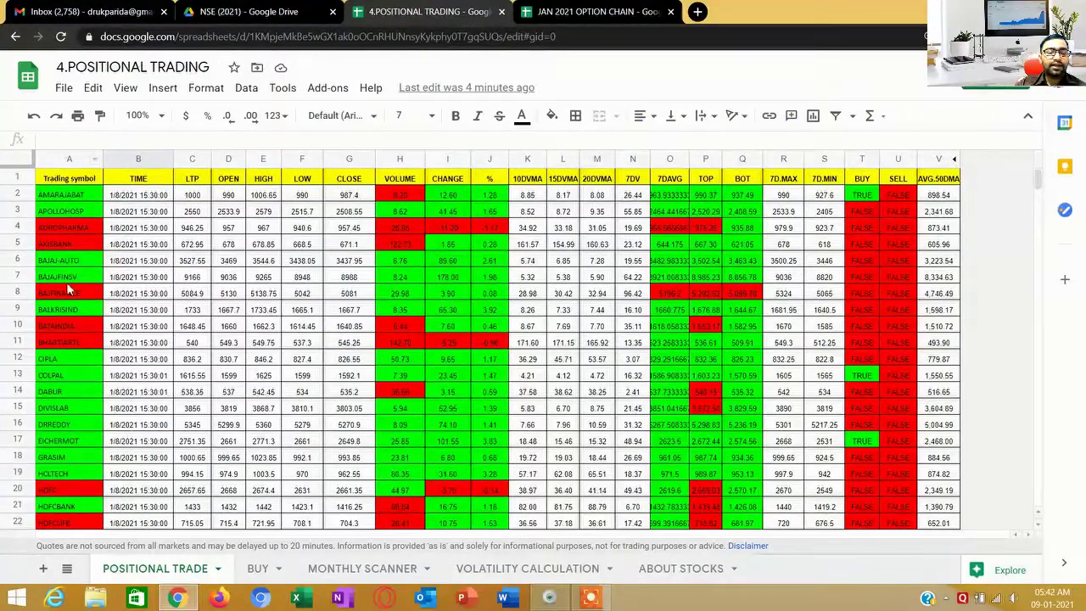
{"action": "scroll", "coordinate": [70, 288], "scroll_direction": "down", "scroll_amount": 5}
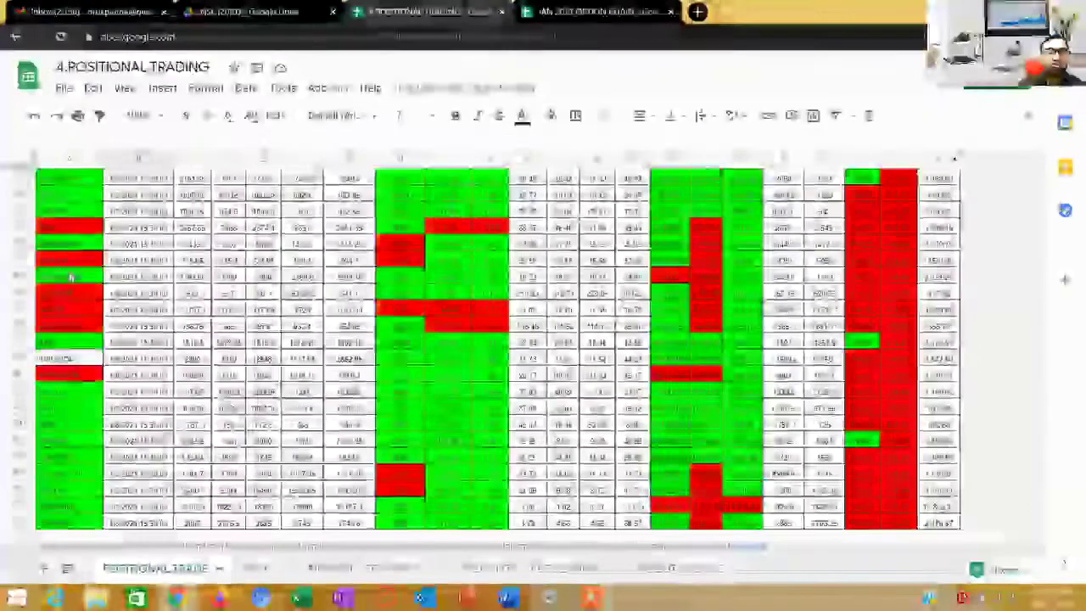
{"action": "scroll", "coordinate": [72, 278], "scroll_direction": "up", "scroll_amount": 5}
{"action": "scroll", "coordinate": [170, 322], "scroll_direction": "down", "scroll_amount": 3}
{"action": "scroll", "coordinate": [195, 333], "scroll_direction": "up", "scroll_amount": 2}
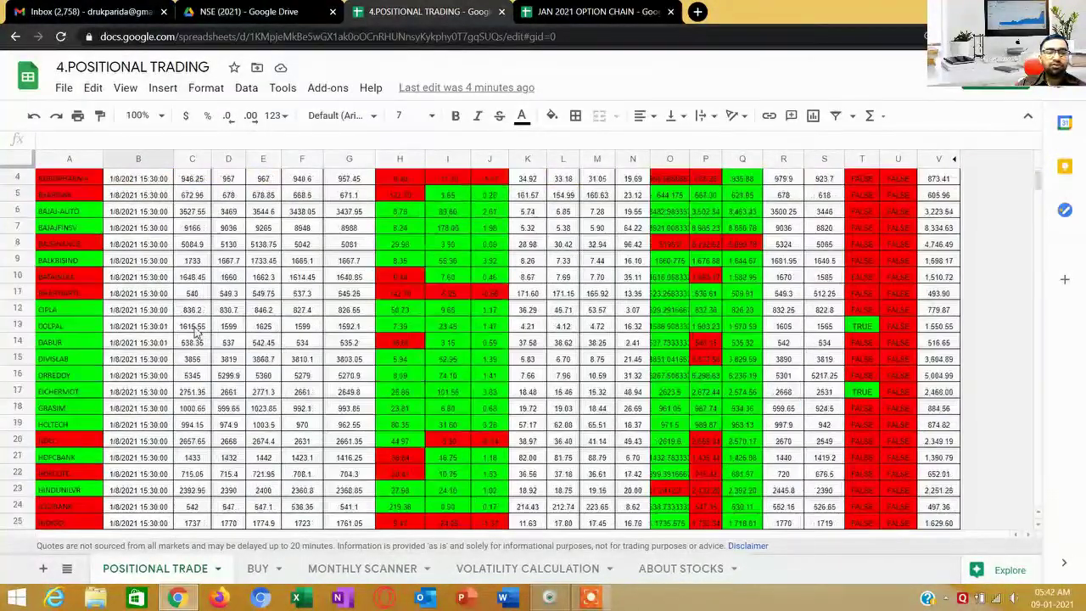
{"action": "scroll", "coordinate": [83, 390], "scroll_direction": "down", "scroll_amount": 6}
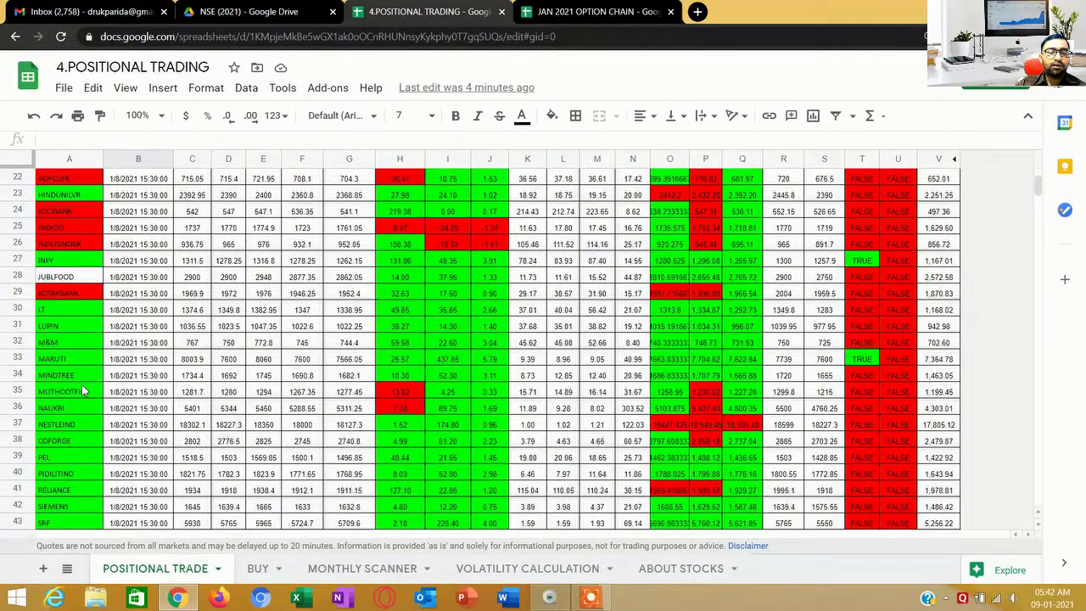
{"action": "scroll", "coordinate": [81, 385], "scroll_direction": "down", "scroll_amount": 5}
{"action": "scroll", "coordinate": [60, 451], "scroll_direction": "up", "scroll_amount": 12}
{"action": "scroll", "coordinate": [60, 451], "scroll_direction": "down", "scroll_amount": 3}
{"action": "scroll", "coordinate": [60, 434], "scroll_direction": "up", "scroll_amount": 3}
{"action": "scroll", "coordinate": [71, 389], "scroll_direction": "down", "scroll_amount": 8}
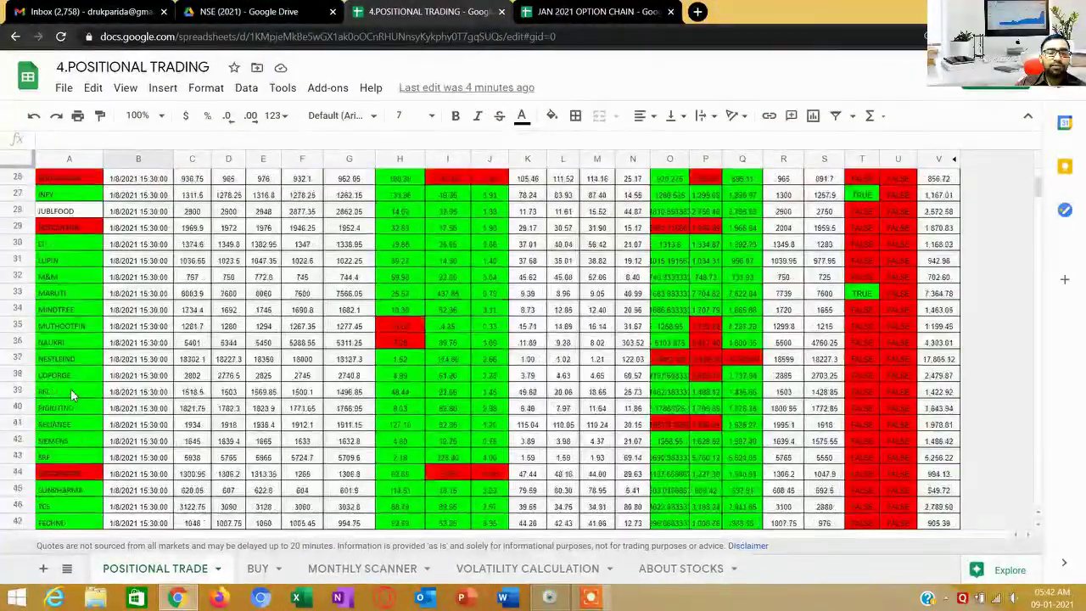
Add the trading symbol SBIN in cell A51, directly below IOLCP
{"action": "scroll", "coordinate": [71, 389], "scroll_direction": "down", "scroll_amount": 6}
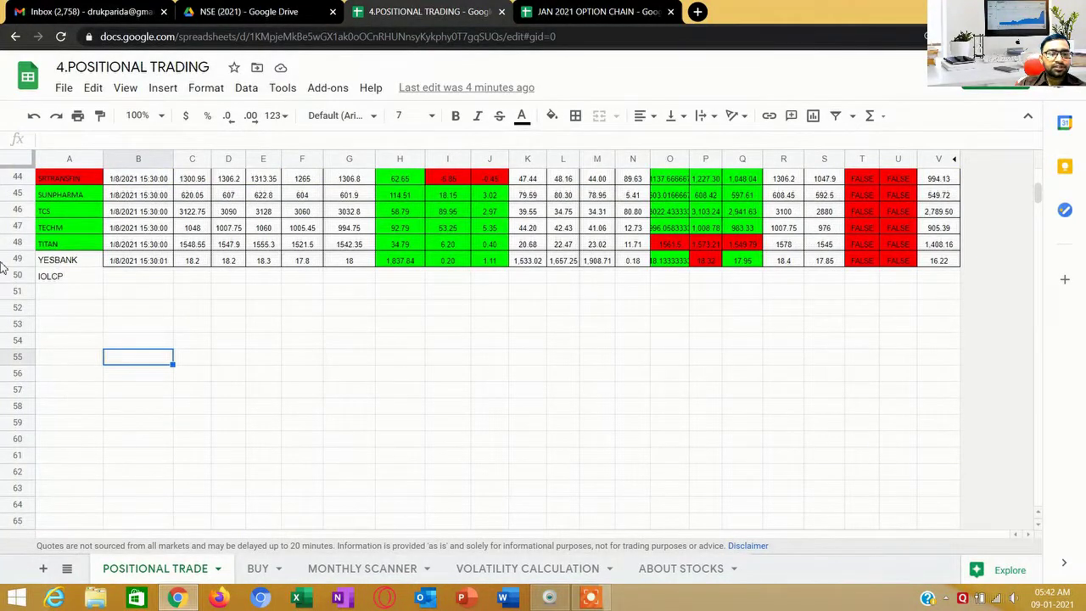
{"action": "left_click", "coordinate": [61, 292]}
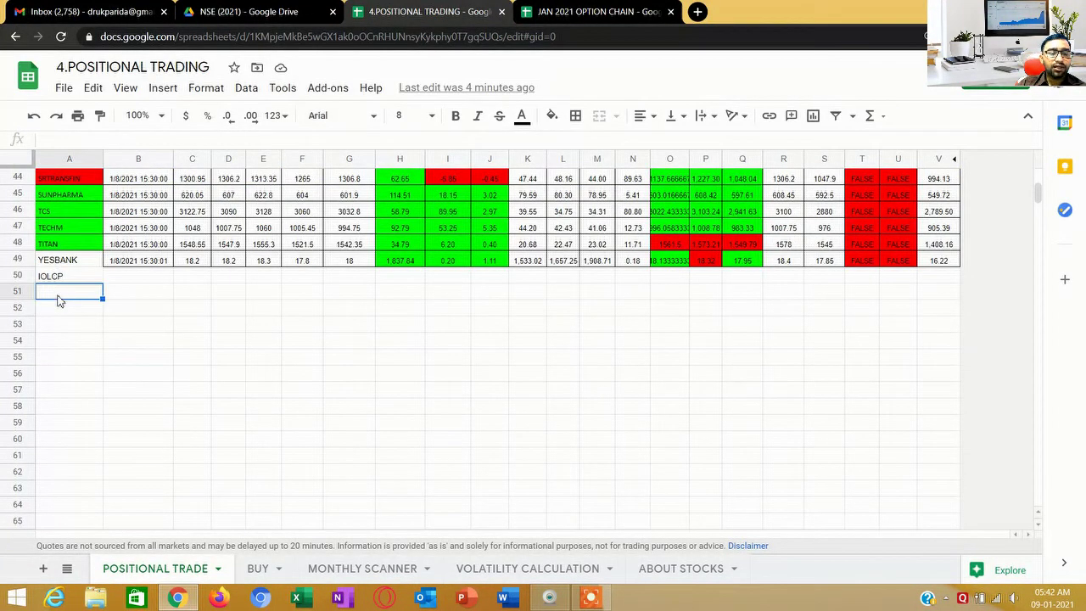
{"action": "type", "text": "SBI"}
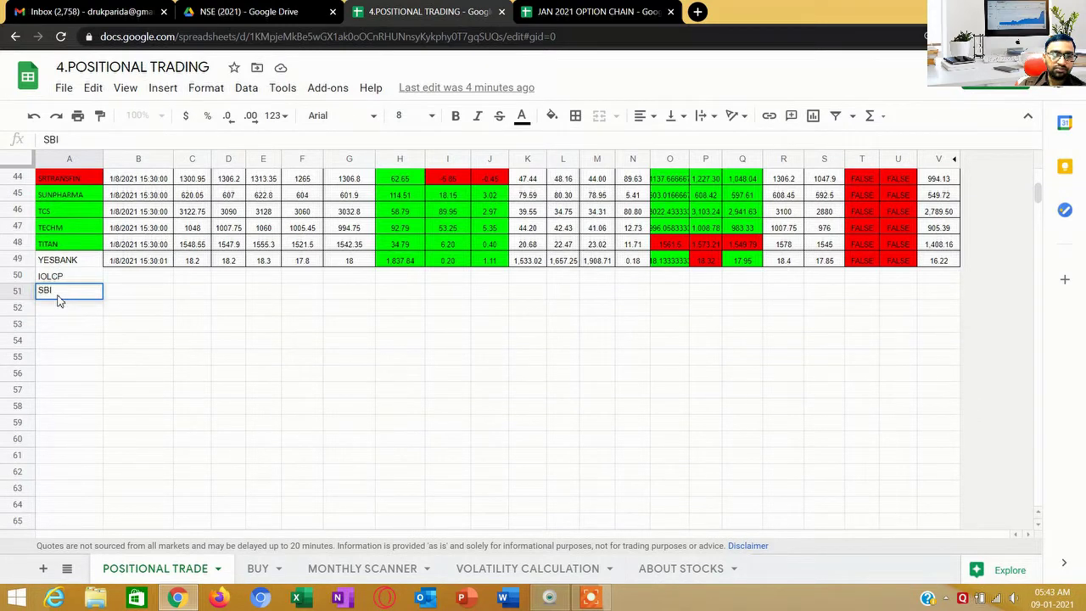
{"action": "type", "text": "N"}
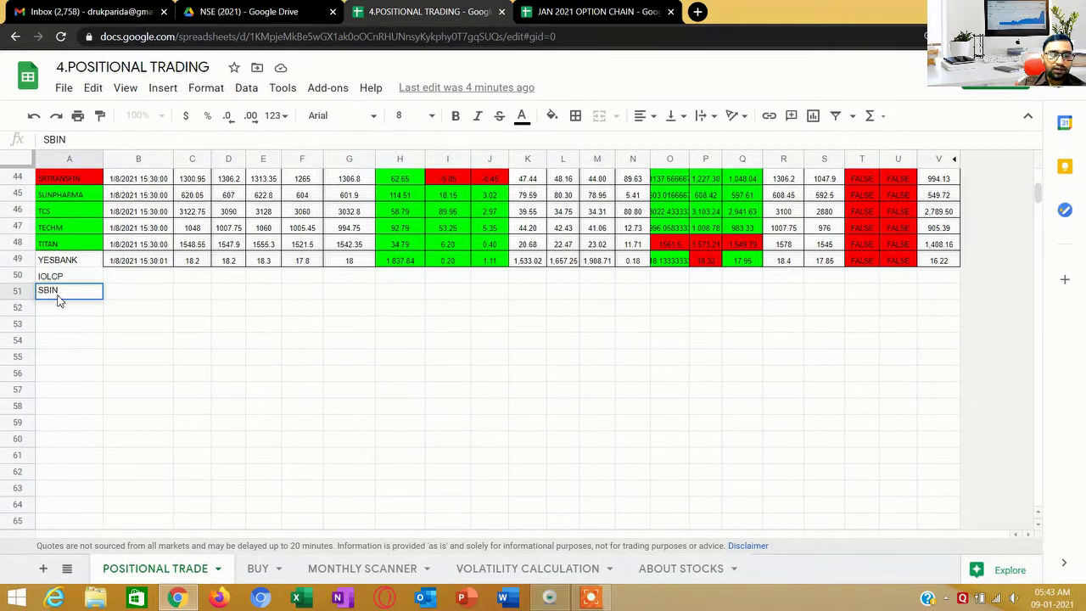
{"action": "left_click", "coordinate": [108, 330]}
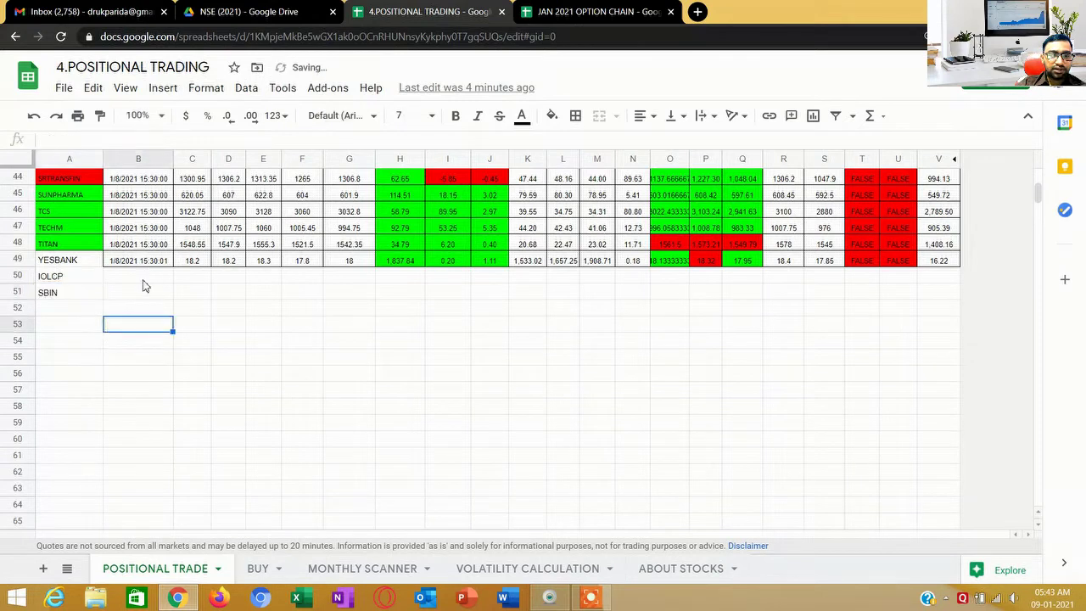
Fill the YESBANK row's formulas, from TIME through AVG.50DMA (B49:V49), down to the IOLCP and SBIN rows
{"action": "left_click", "coordinate": [169, 263]}
{"action": "left_click_drag", "start_coordinate": [176, 268], "coordinate": [175, 300]}
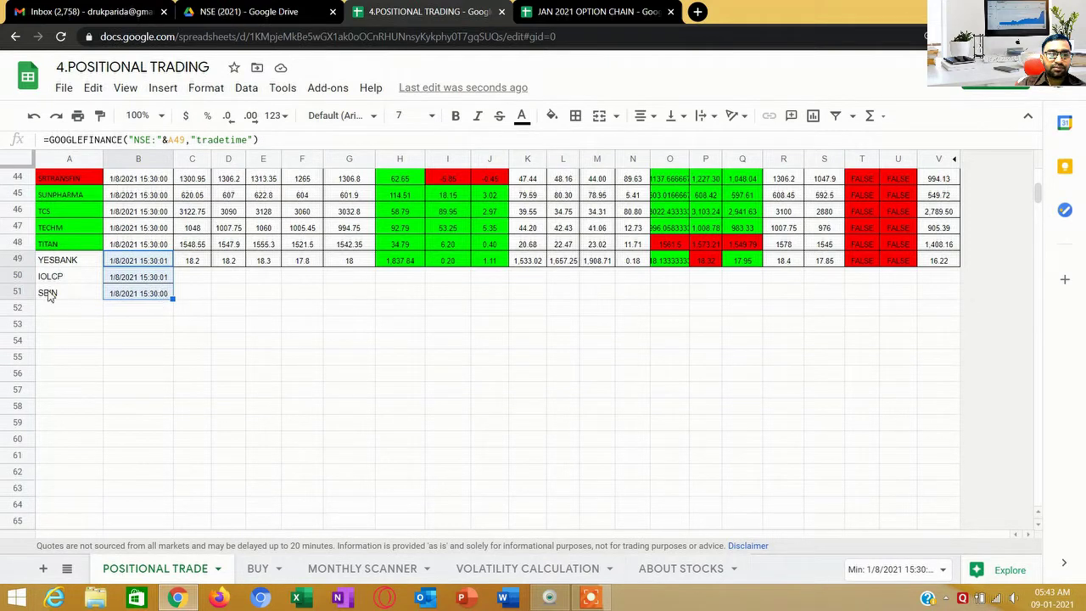
{"action": "left_click", "coordinate": [207, 264]}
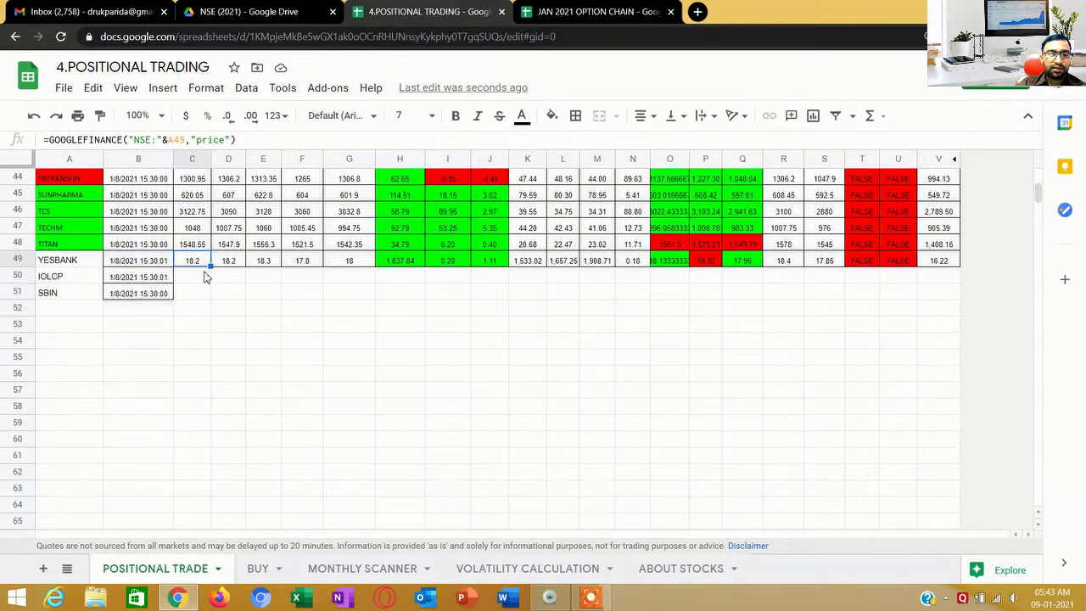
{"action": "left_click_drag", "start_coordinate": [212, 269], "coordinate": [213, 297]}
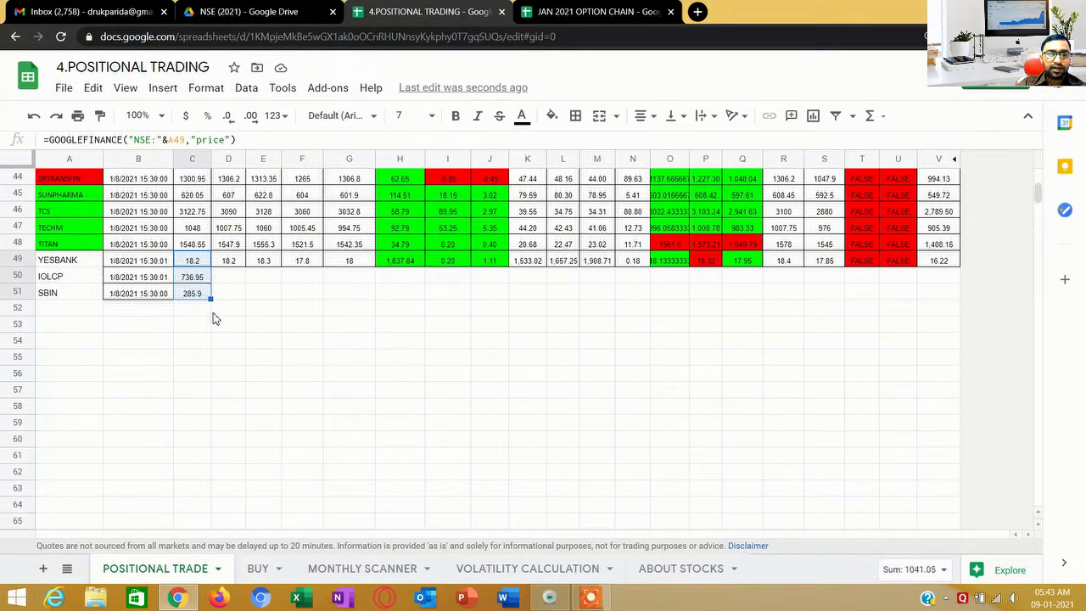
{"action": "left_click", "coordinate": [301, 295]}
{"action": "left_click_drag", "start_coordinate": [228, 266], "coordinate": [963, 301]}
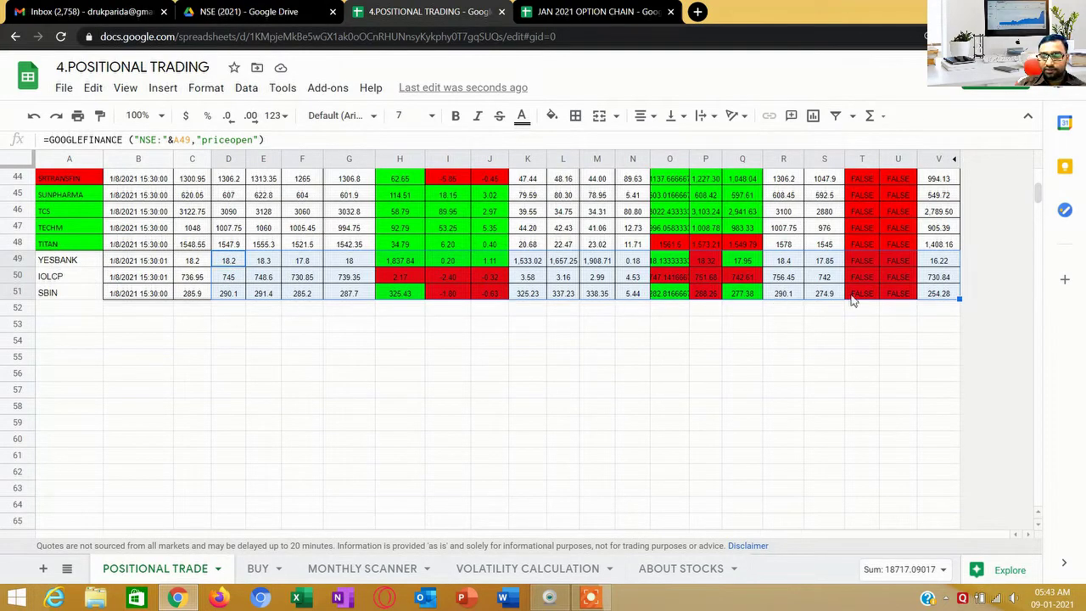
Inspect the AMARAJABAT row's formulas for CHANGE, %, VOLUME, 10DVMA, 15DVMA and 7DV
{"action": "scroll", "coordinate": [817, 330], "scroll_direction": "up", "scroll_amount": 10}
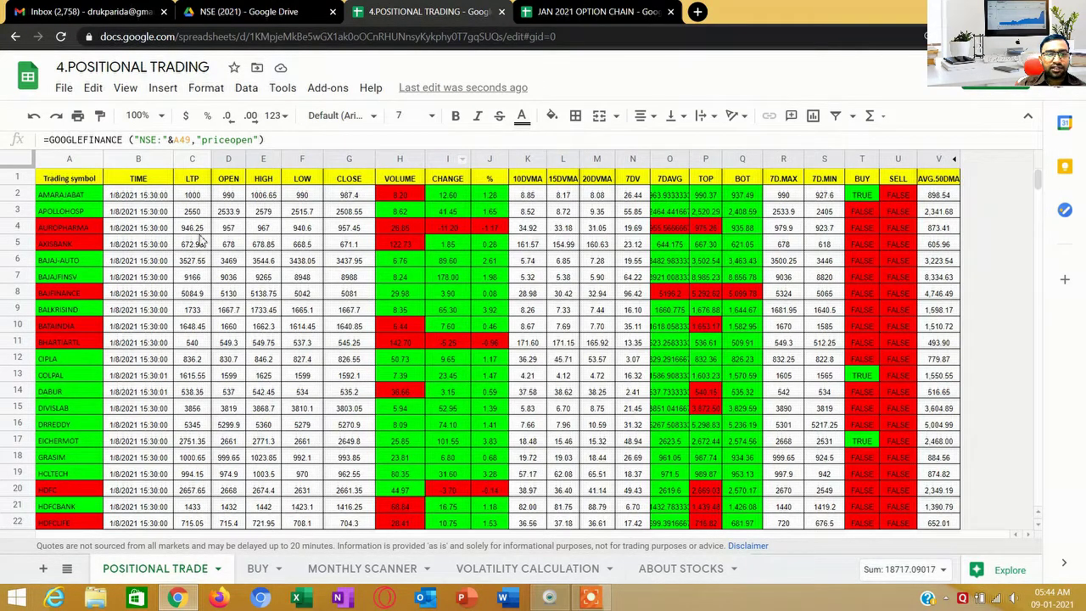
{"action": "left_click", "coordinate": [446, 198]}
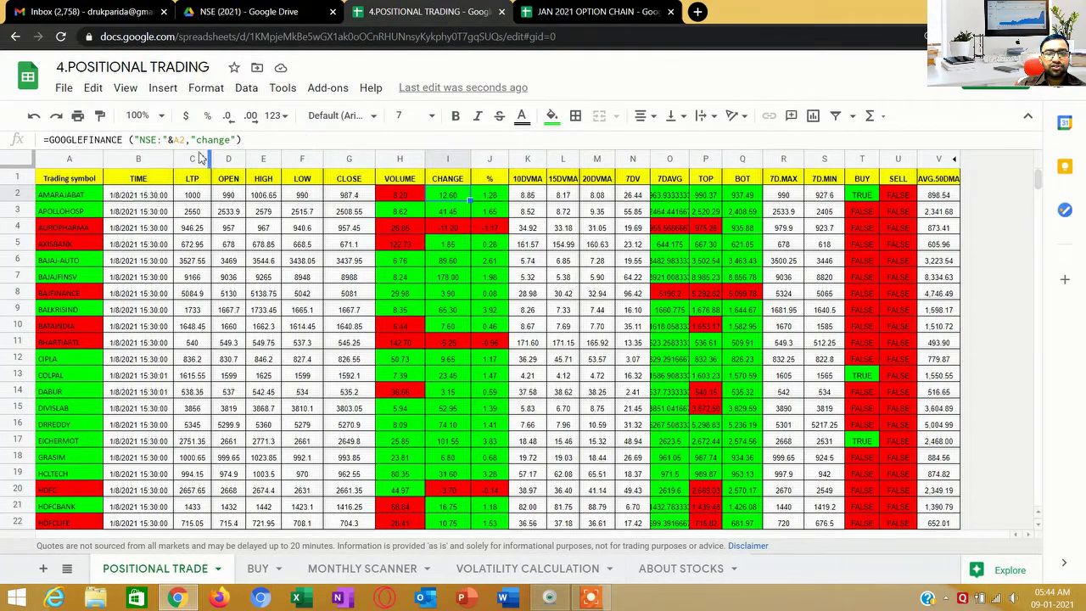
{"action": "left_click", "coordinate": [492, 197]}
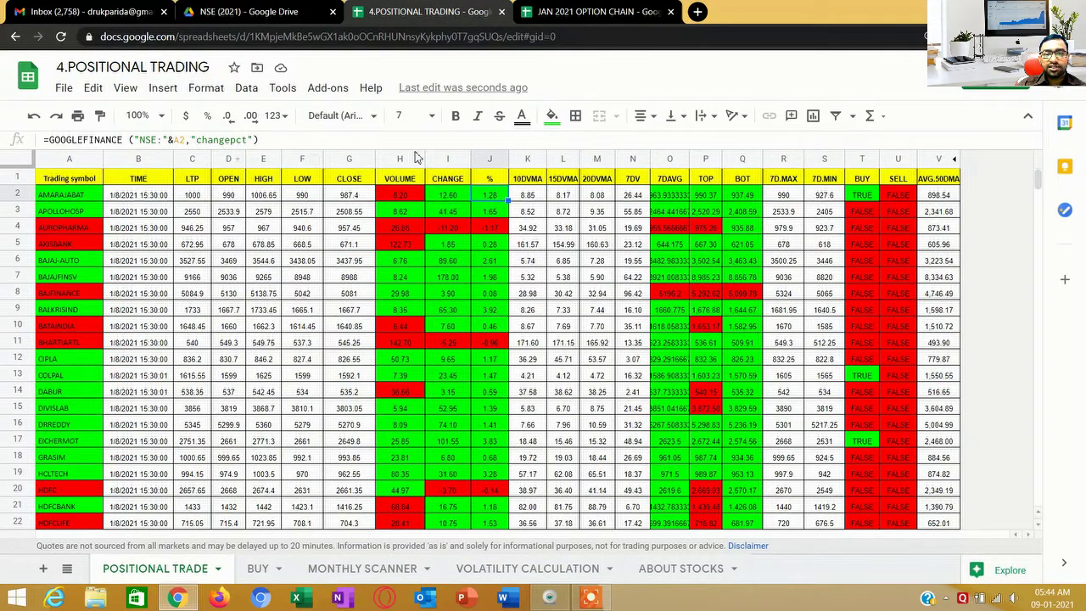
{"action": "left_click", "coordinate": [535, 198]}
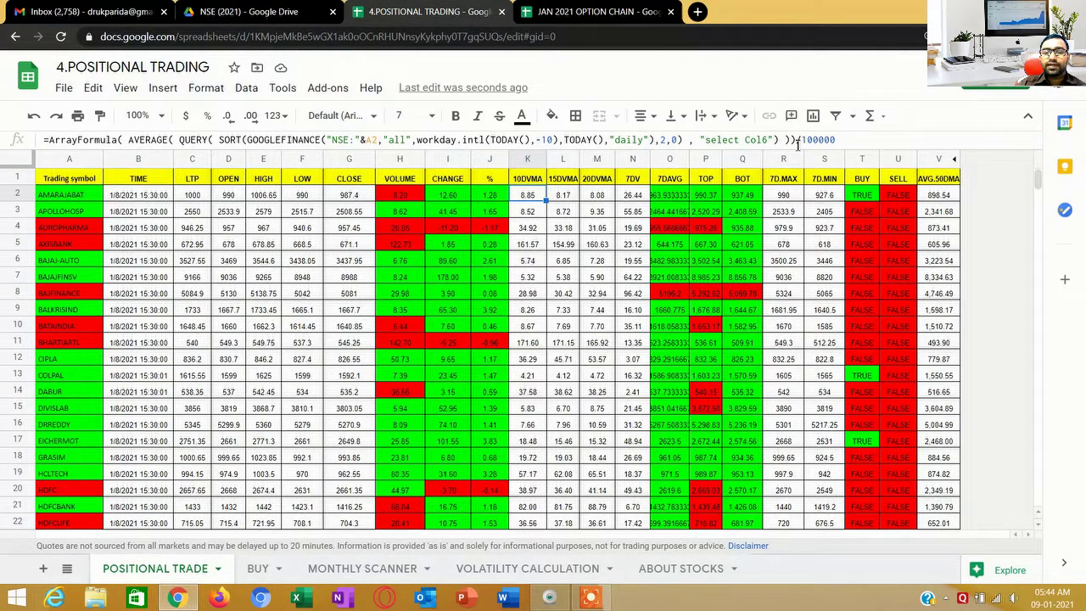
{"action": "left_click", "coordinate": [399, 198]}
{"action": "left_click", "coordinate": [539, 197]}
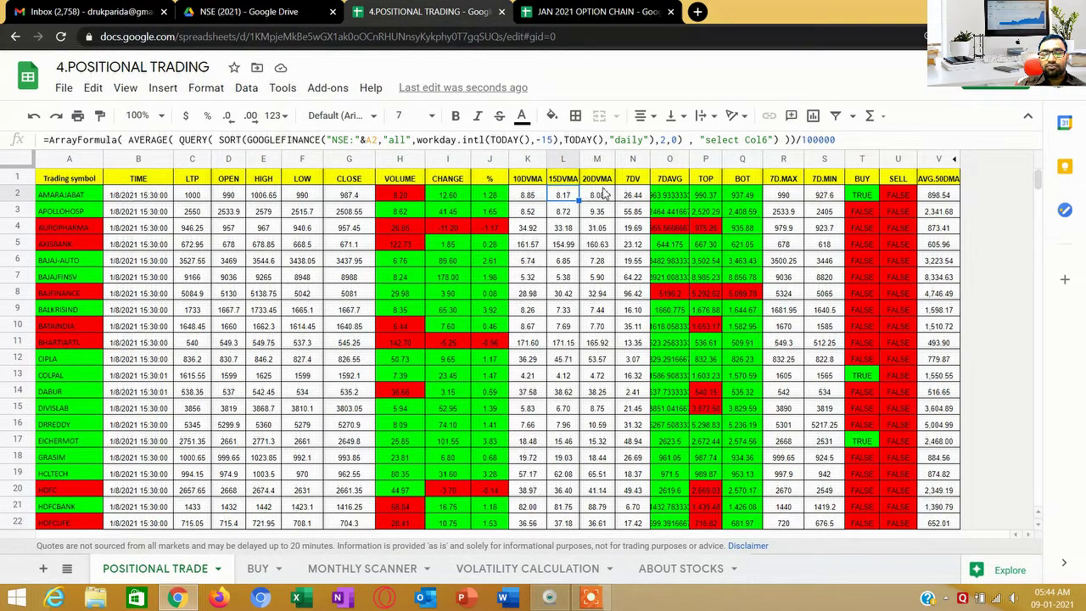
{"action": "left_click", "coordinate": [642, 197]}
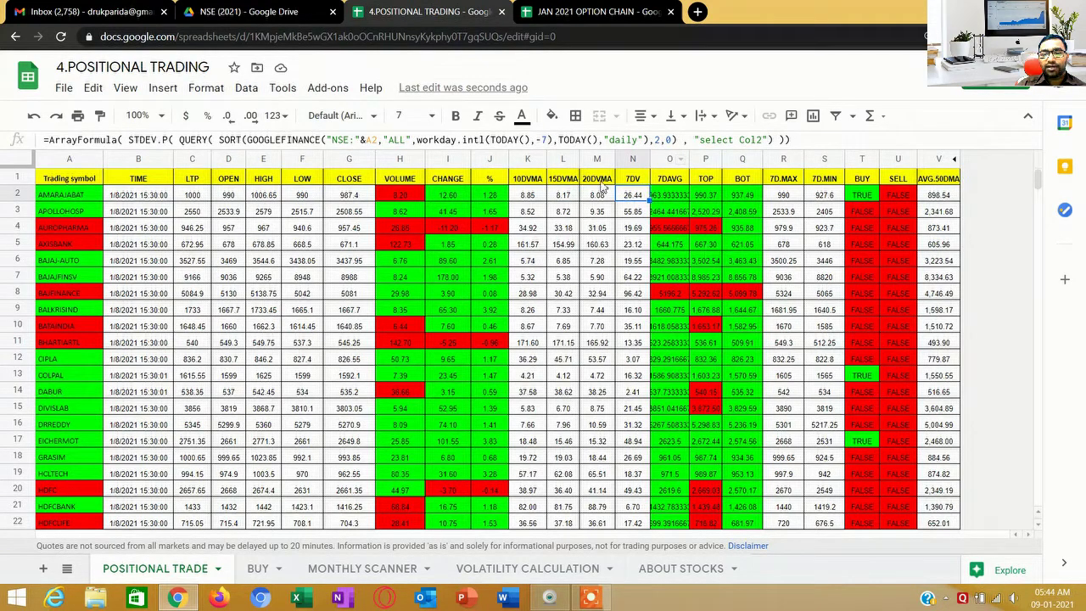
Inspect the AMARAJABAT row's formulas from 7DAVG, TOP and BOT through 7D.MAX, 7D.MIN, BUY, SELL and AVG.50DMA
{"action": "left_click", "coordinate": [676, 199]}
{"action": "left_click", "coordinate": [706, 196]}
{"action": "left_click", "coordinate": [745, 197]}
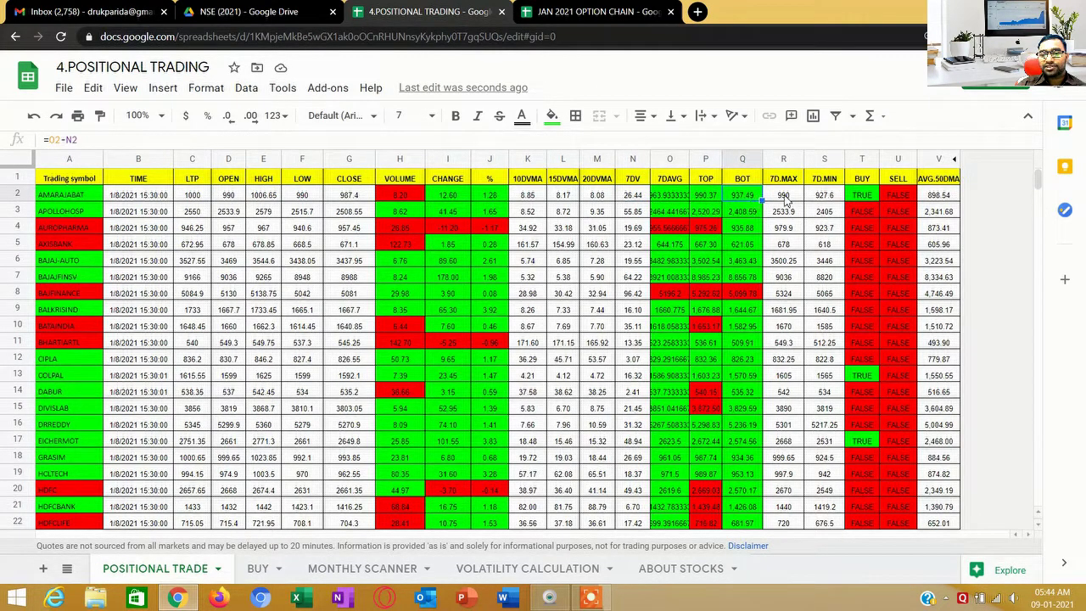
{"action": "left_click", "coordinate": [785, 197]}
{"action": "left_click", "coordinate": [825, 197]}
{"action": "left_click", "coordinate": [862, 196]}
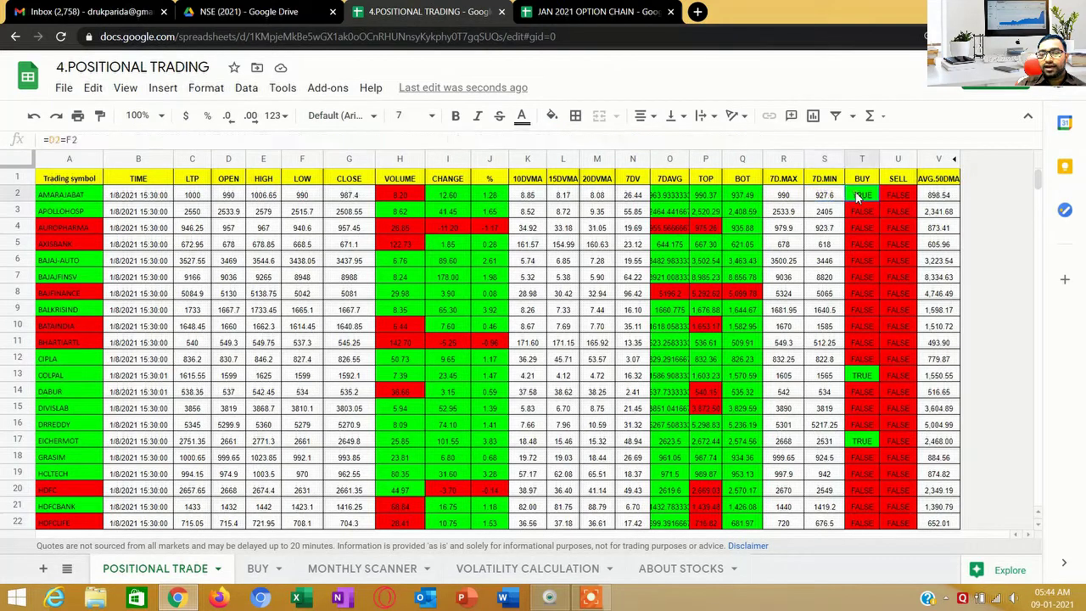
{"action": "left_click", "coordinate": [890, 193]}
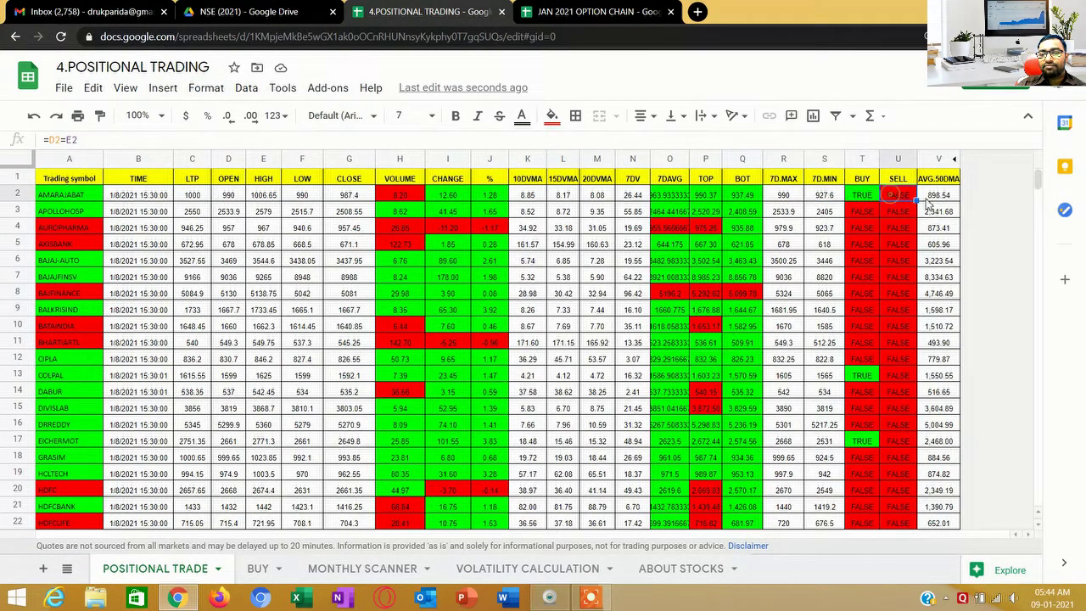
{"action": "left_click", "coordinate": [930, 202]}
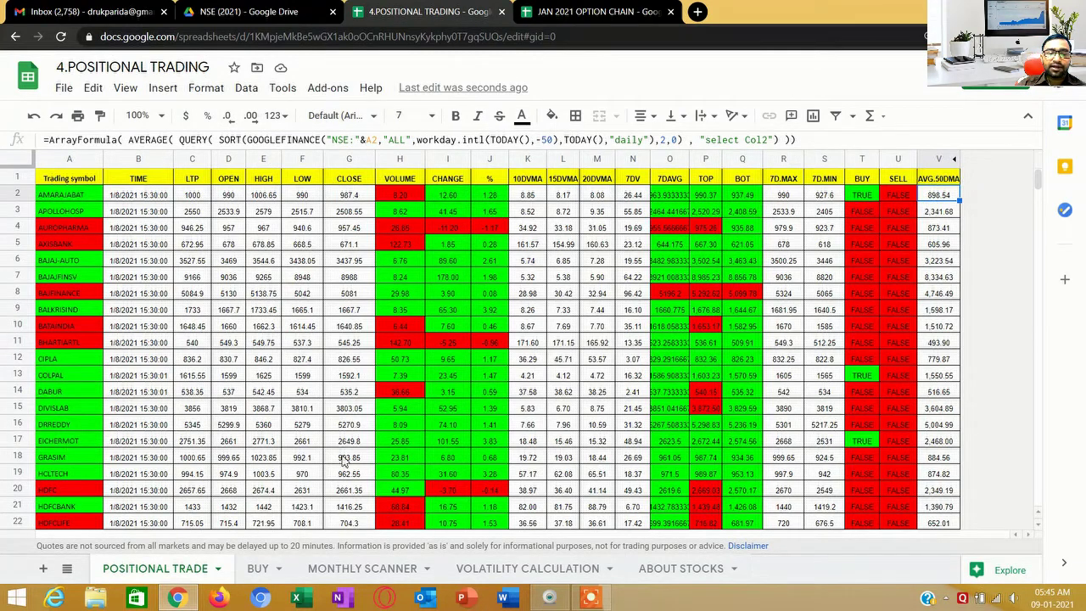
{"action": "scroll", "coordinate": [538, 359], "scroll_direction": "down", "scroll_amount": 4}
{"action": "scroll", "coordinate": [535, 359], "scroll_direction": "up", "scroll_amount": 4}
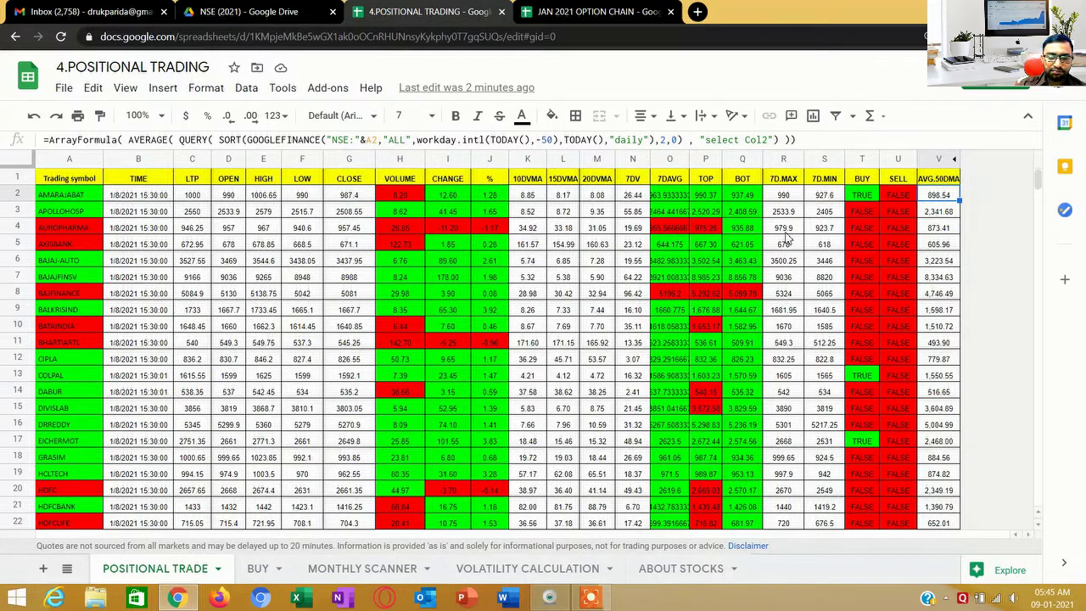
Open the BUY sheet and check its signal columns down to the newly added stocks in rows 50 and 51
{"action": "left_click", "coordinate": [258, 568]}
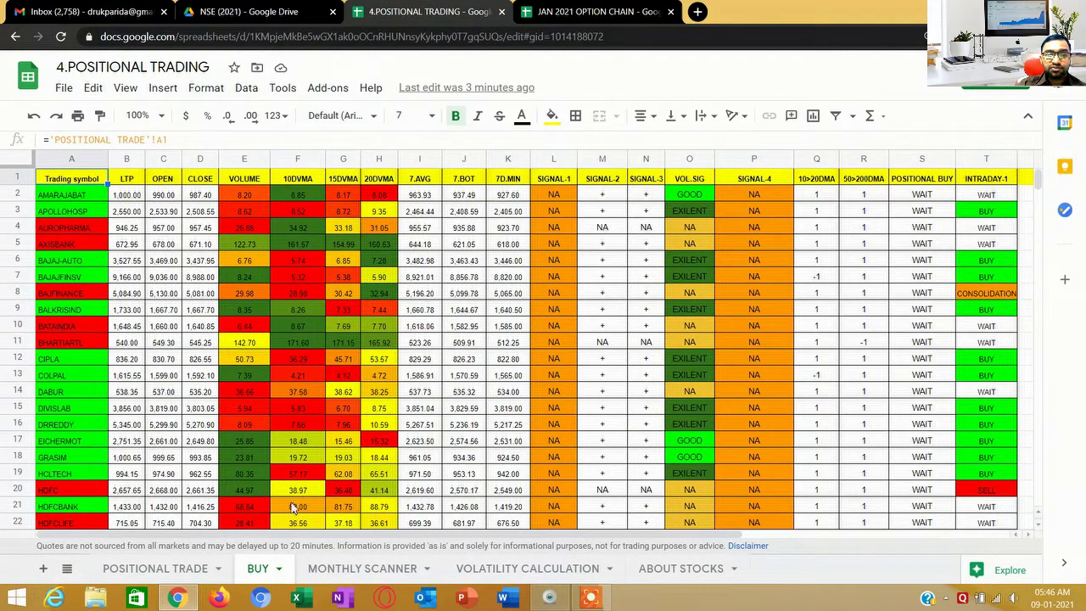
{"action": "scroll", "coordinate": [316, 304], "scroll_direction": "down", "scroll_amount": 3}
{"action": "scroll", "coordinate": [316, 304], "scroll_direction": "up", "scroll_amount": 3}
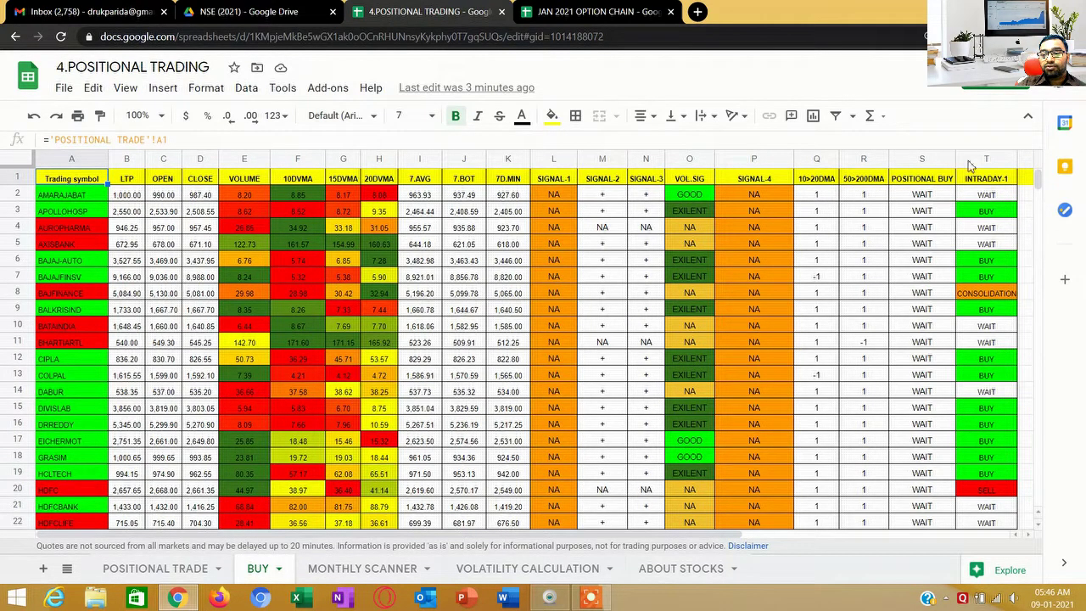
{"action": "scroll", "coordinate": [917, 303], "scroll_direction": "down", "scroll_amount": 4}
{"action": "scroll", "coordinate": [916, 303], "scroll_direction": "down", "scroll_amount": 3}
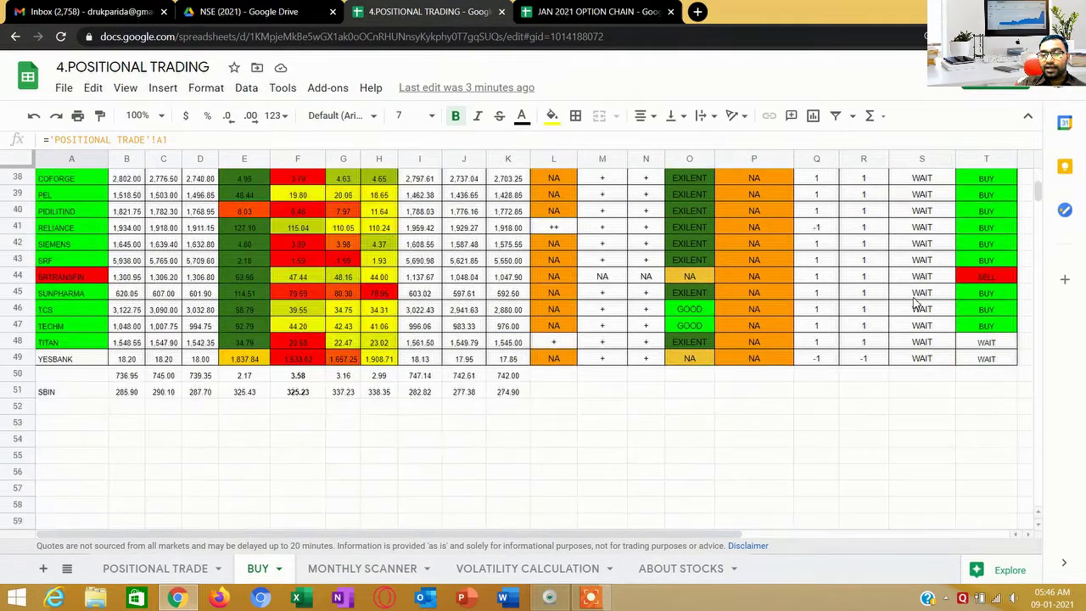
Review the BUY sheet's stock rows and signal columns between the header row and the SBIN row
{"action": "scroll", "coordinate": [916, 303], "scroll_direction": "up", "scroll_amount": 8}
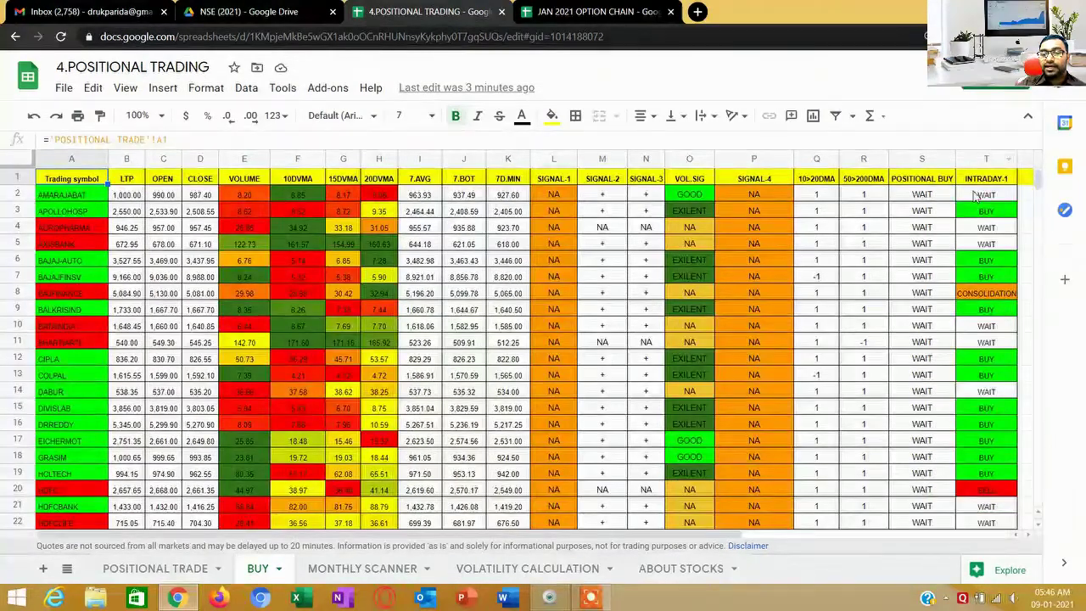
{"action": "scroll", "coordinate": [993, 367], "scroll_direction": "down", "scroll_amount": 8}
{"action": "scroll", "coordinate": [993, 367], "scroll_direction": "up", "scroll_amount": 8}
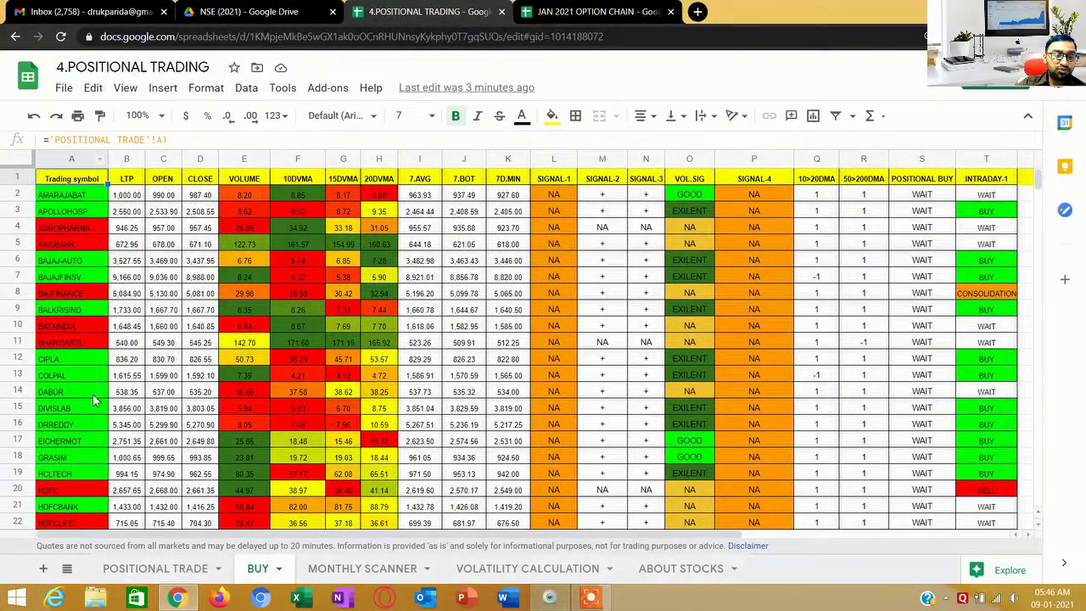
{"action": "scroll", "coordinate": [92, 394], "scroll_direction": "down", "scroll_amount": 5}
{"action": "scroll", "coordinate": [59, 342], "scroll_direction": "down", "scroll_amount": 4}
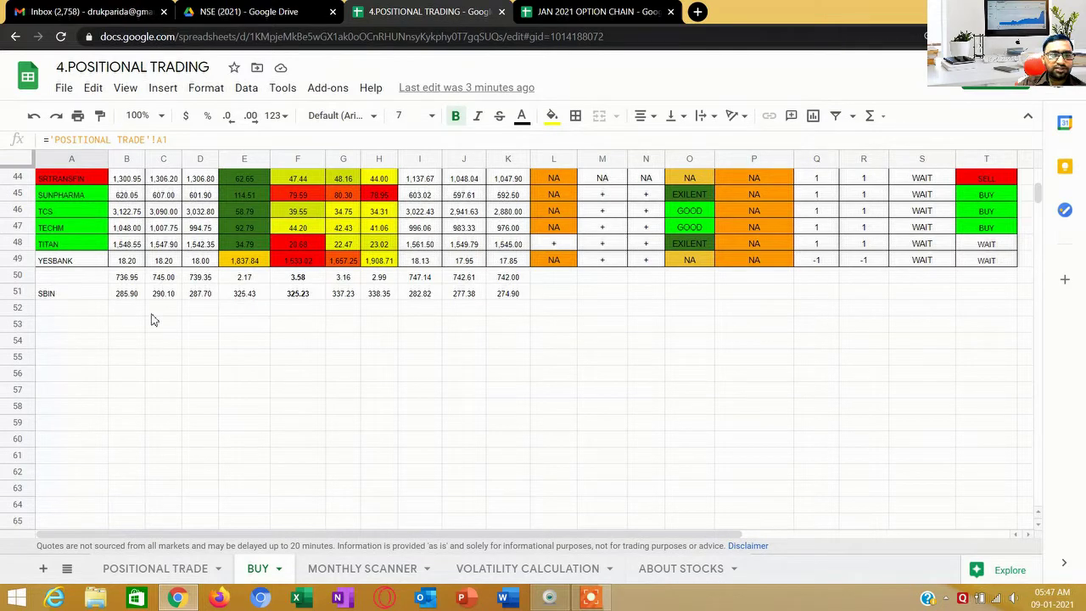
{"action": "scroll", "coordinate": [202, 270], "scroll_direction": "up", "scroll_amount": 5}
{"action": "scroll", "coordinate": [201, 270], "scroll_direction": "up", "scroll_amount": 10}
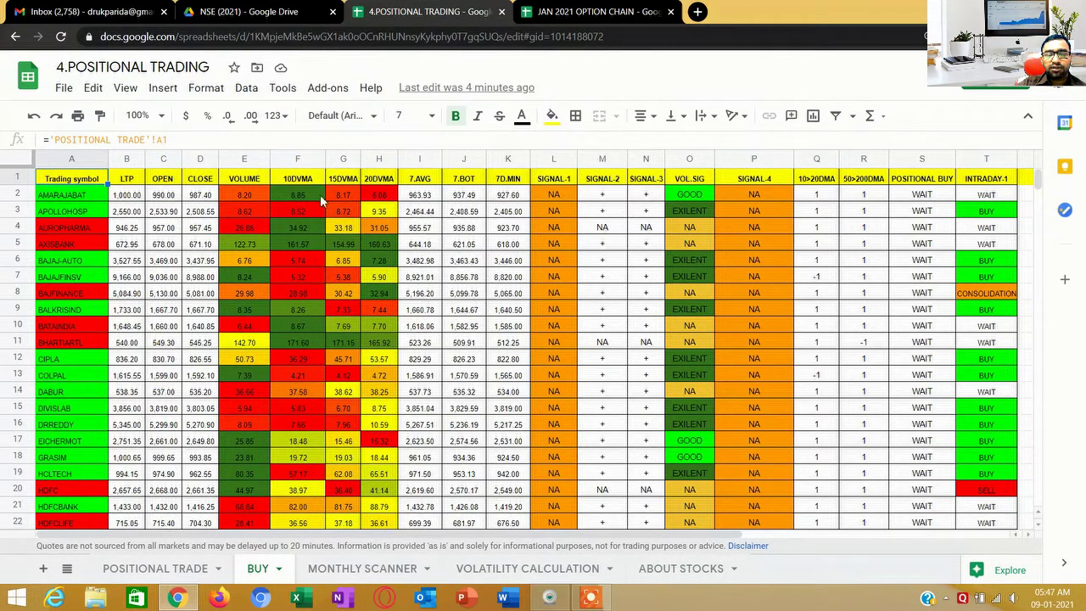
Inspect the AMARAJABAT row's linked formulas for VOLUME, 10DVMA and 20DVMA on the BUY sheet
{"action": "left_click", "coordinate": [250, 191]}
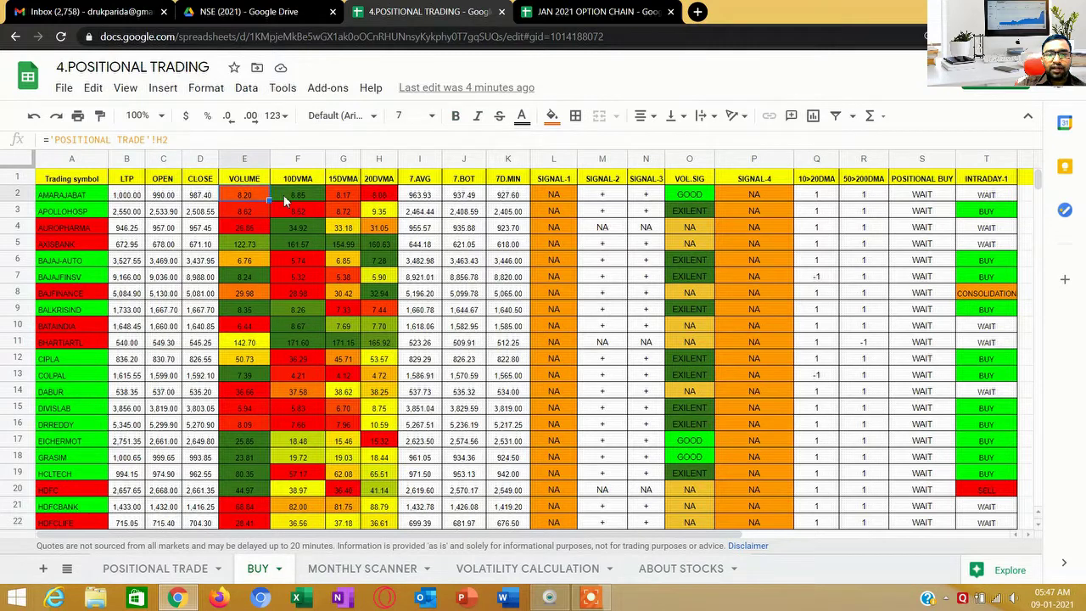
{"action": "left_click", "coordinate": [285, 197]}
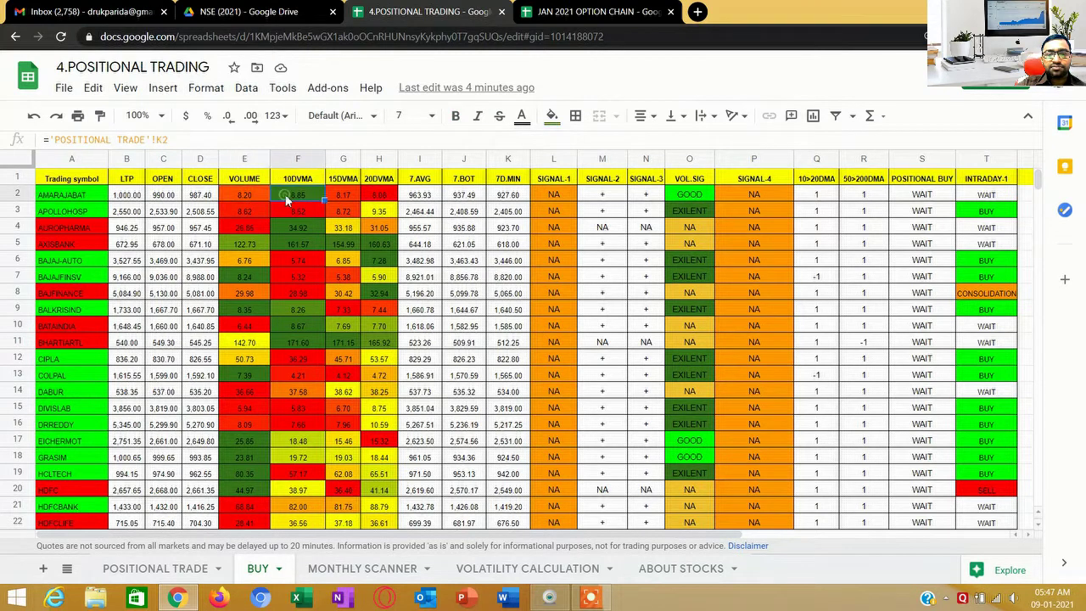
{"action": "left_click", "coordinate": [371, 196]}
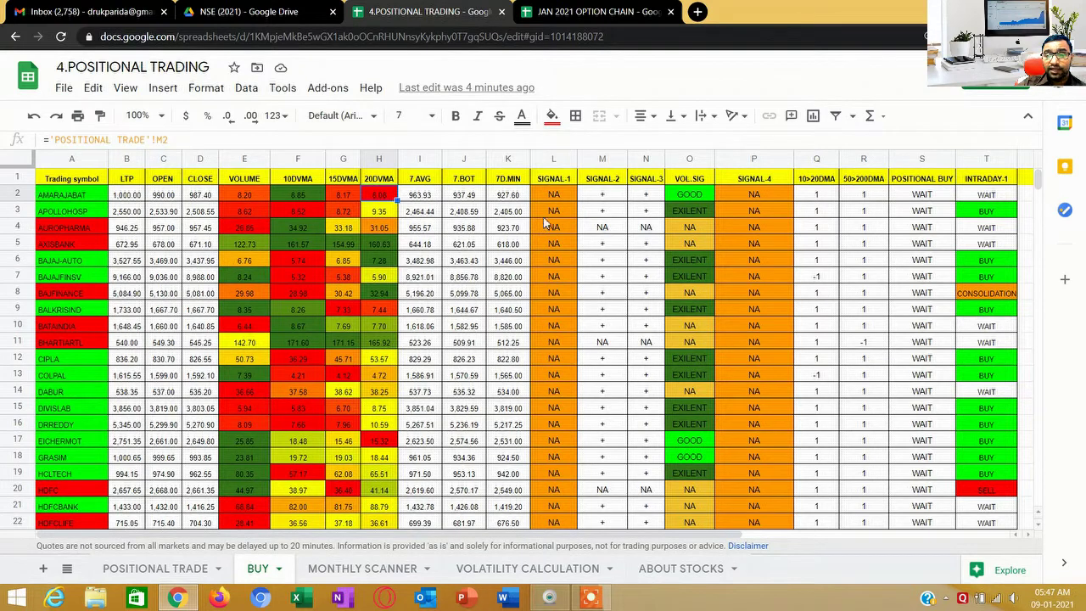
Inspect the SIGNAL-1 formulas for AMARAJABAT and BAJAJ-AUTO, the BAJAJFINSV SIGNAL-2 formula and the CIPLA 7D.MIN reference
{"action": "left_click", "coordinate": [559, 197]}
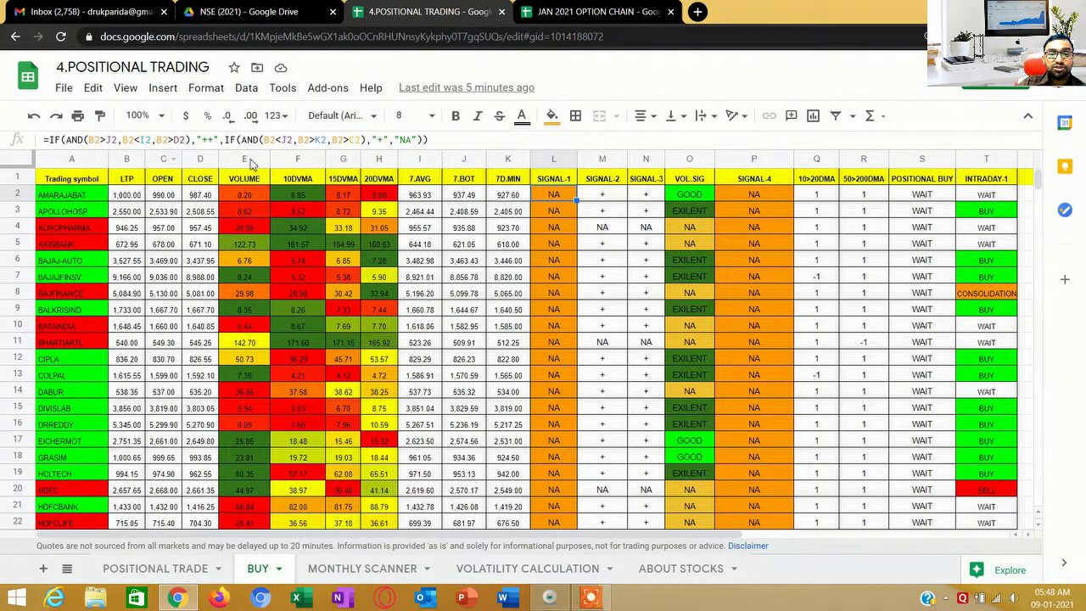
{"action": "left_click", "coordinate": [555, 263]}
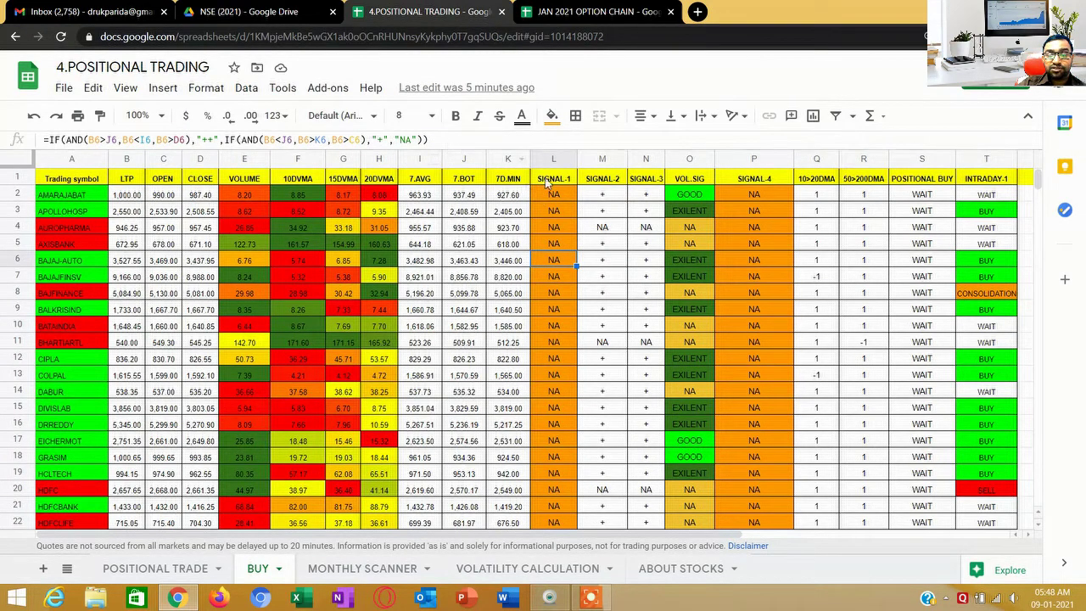
{"action": "left_click", "coordinate": [605, 281]}
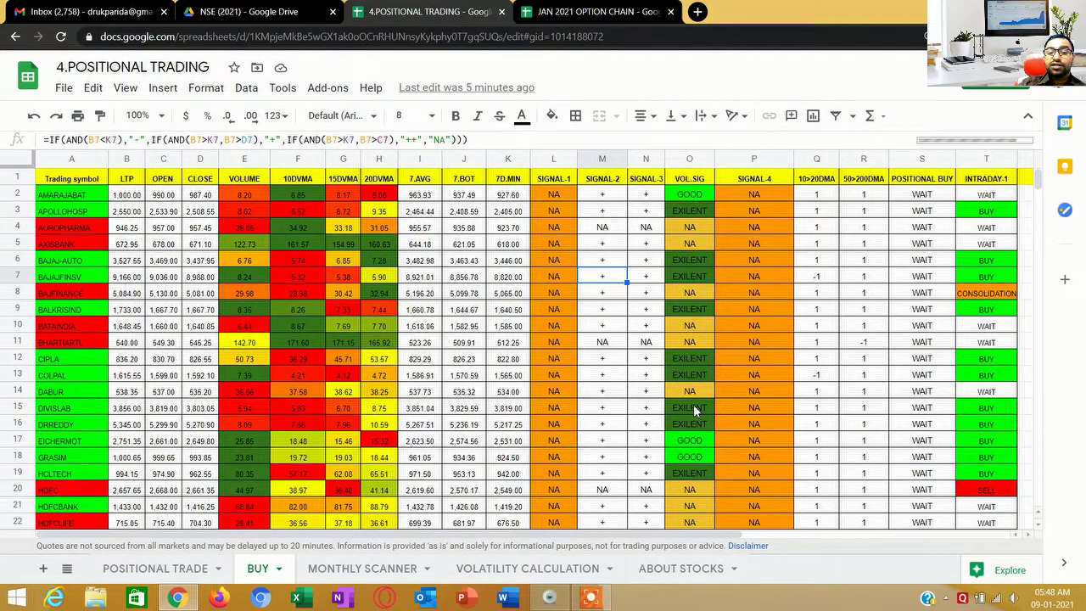
{"action": "left_click", "coordinate": [499, 361]}
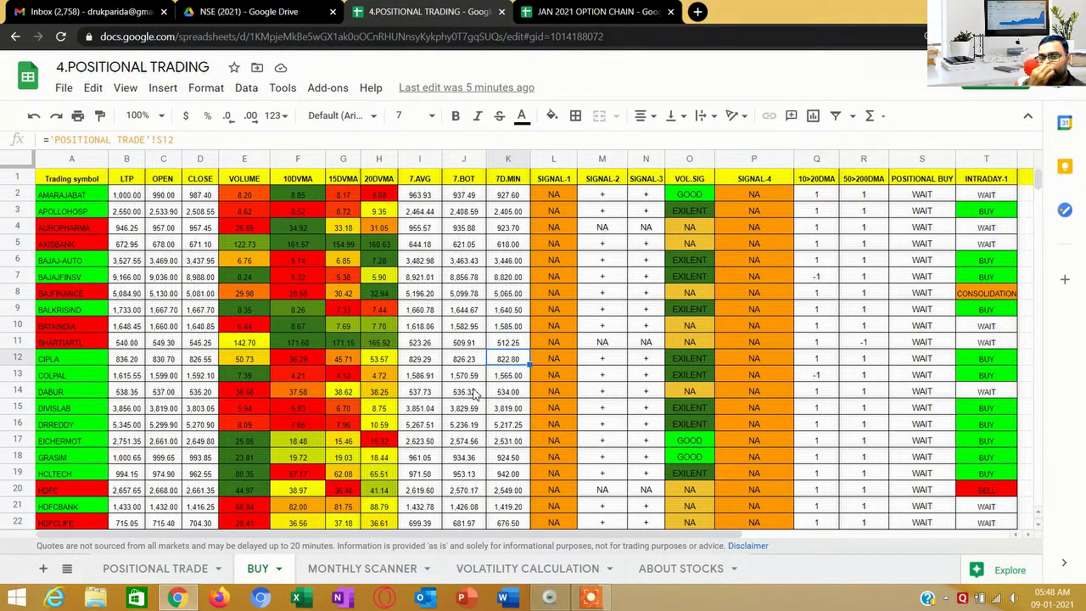
Compare the AMARAJABAT SIGNAL-1 formula with those of HINDUNILVR, KOTAKBANK and NESTLEIND, checking the column for plus signals
{"action": "left_click", "coordinate": [561, 197]}
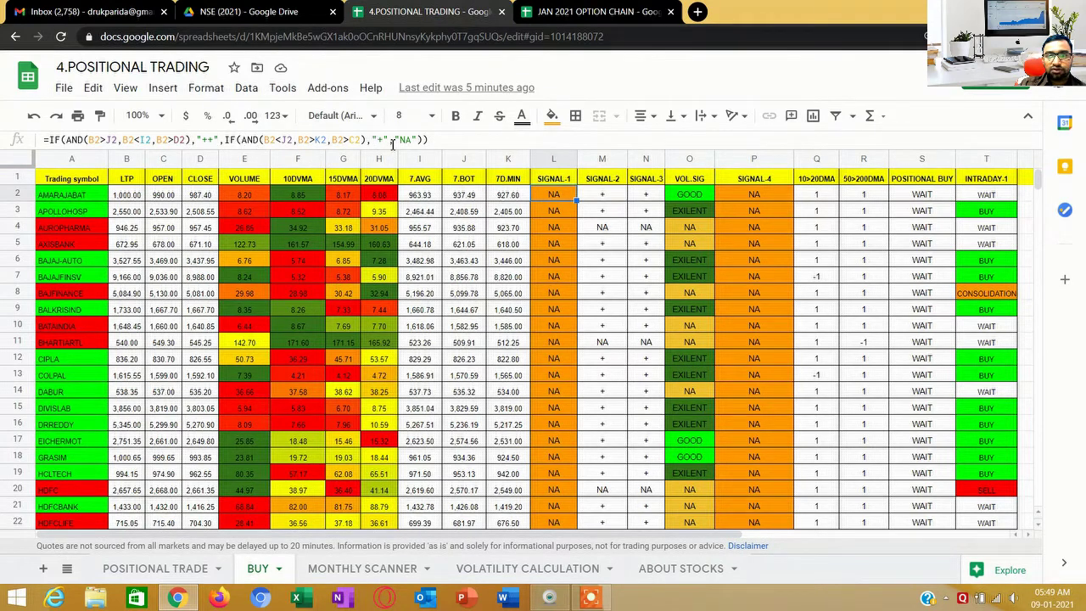
{"action": "scroll", "coordinate": [557, 281], "scroll_direction": "down", "scroll_amount": 7}
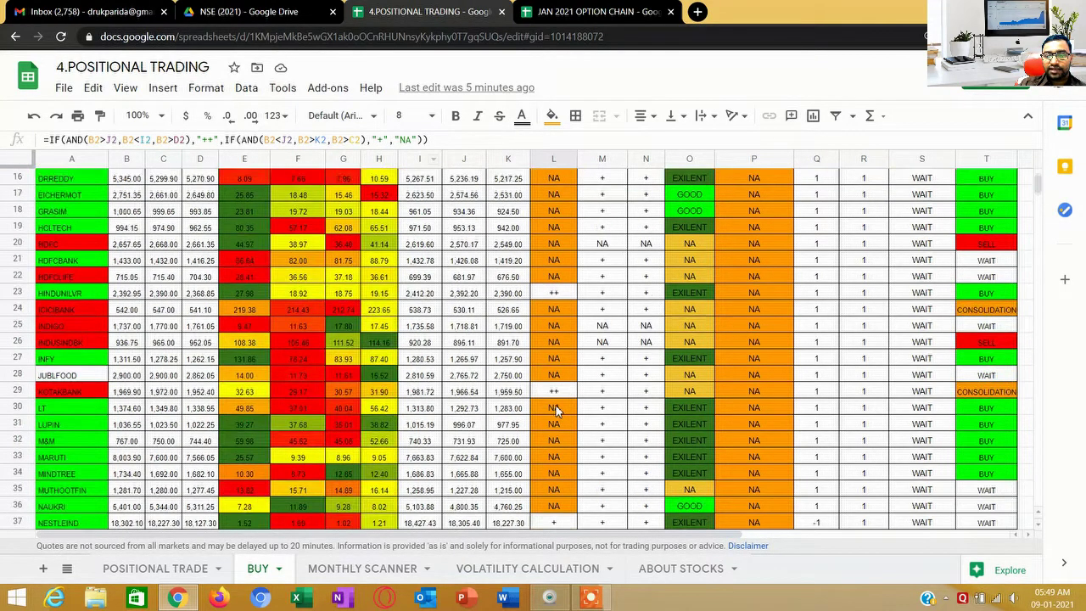
{"action": "left_click", "coordinate": [561, 231]}
{"action": "left_click", "coordinate": [554, 198]}
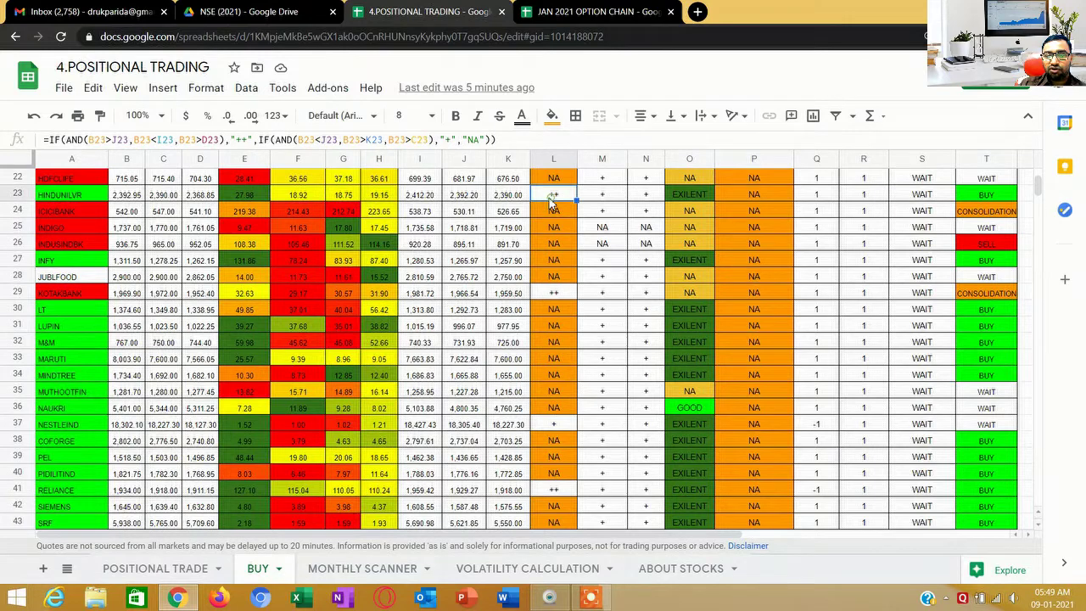
{"action": "left_click", "coordinate": [554, 296]}
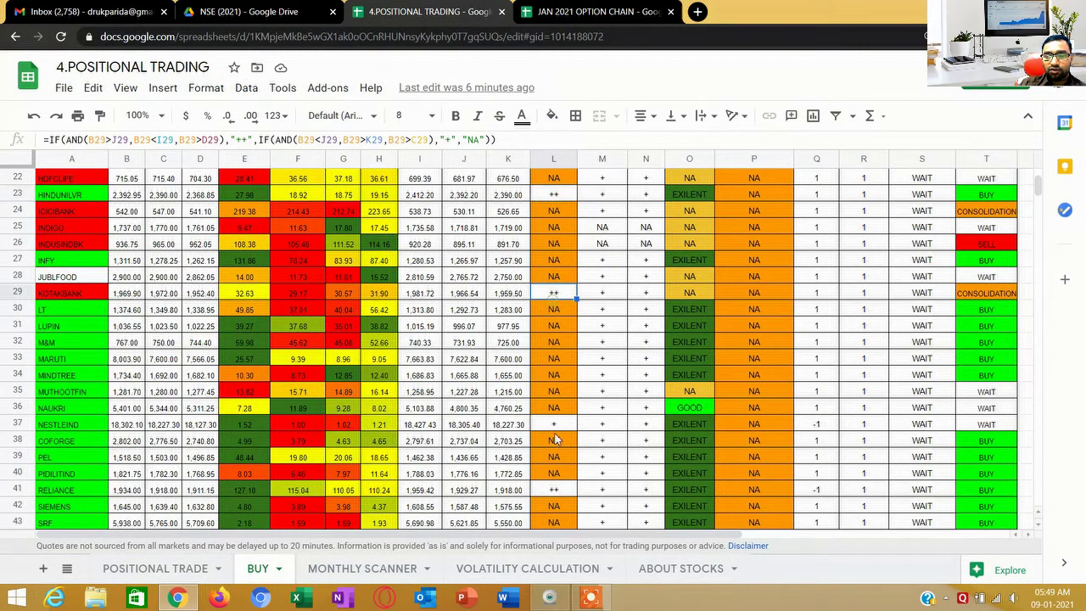
{"action": "left_click", "coordinate": [554, 424]}
{"action": "scroll", "coordinate": [553, 373], "scroll_direction": "down", "scroll_amount": 10}
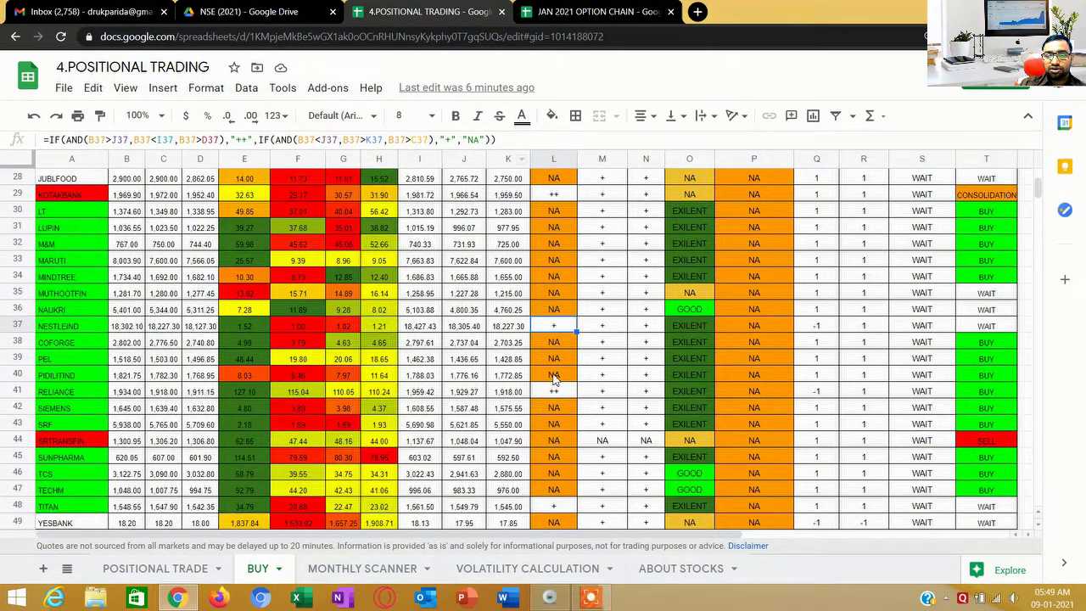
{"action": "scroll", "coordinate": [557, 356], "scroll_direction": "up", "scroll_amount": 15}
{"action": "scroll", "coordinate": [560, 344], "scroll_direction": "up", "scroll_amount": 2}
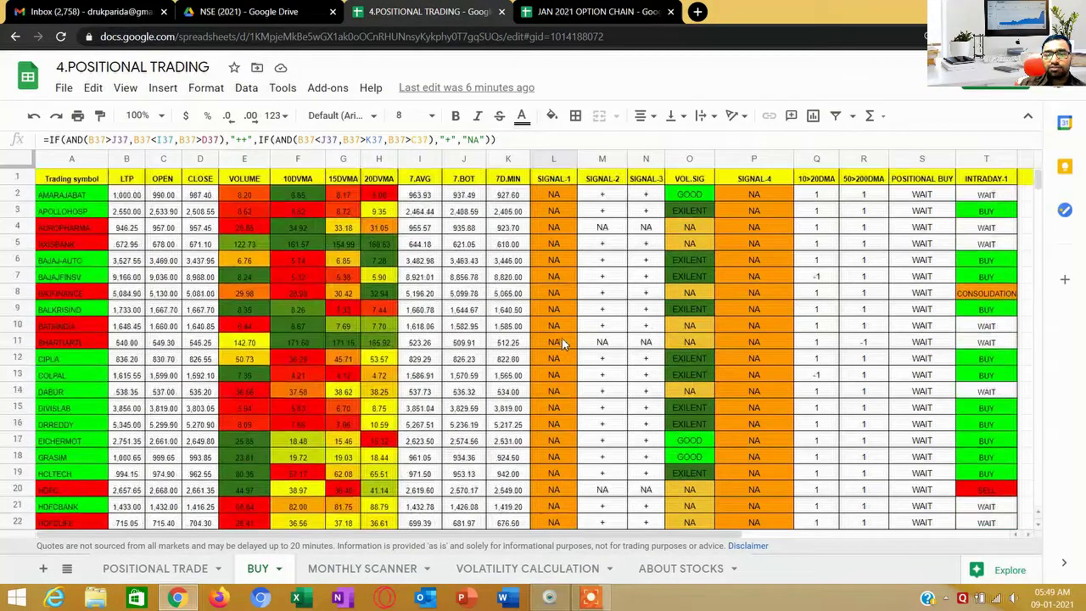
Inspect the AMARAJABAT formulas for SIGNAL-2 and SIGNAL-3 and check both columns through the stock list
{"action": "left_click", "coordinate": [611, 196]}
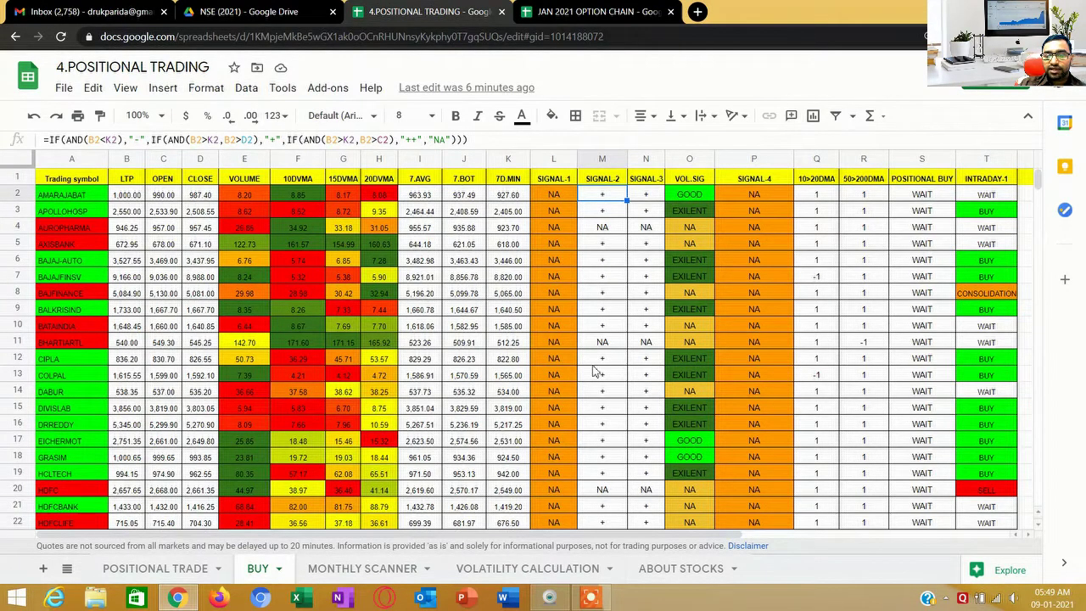
{"action": "scroll", "coordinate": [606, 397], "scroll_direction": "down", "scroll_amount": 10}
{"action": "scroll", "coordinate": [606, 397], "scroll_direction": "up", "scroll_amount": 10}
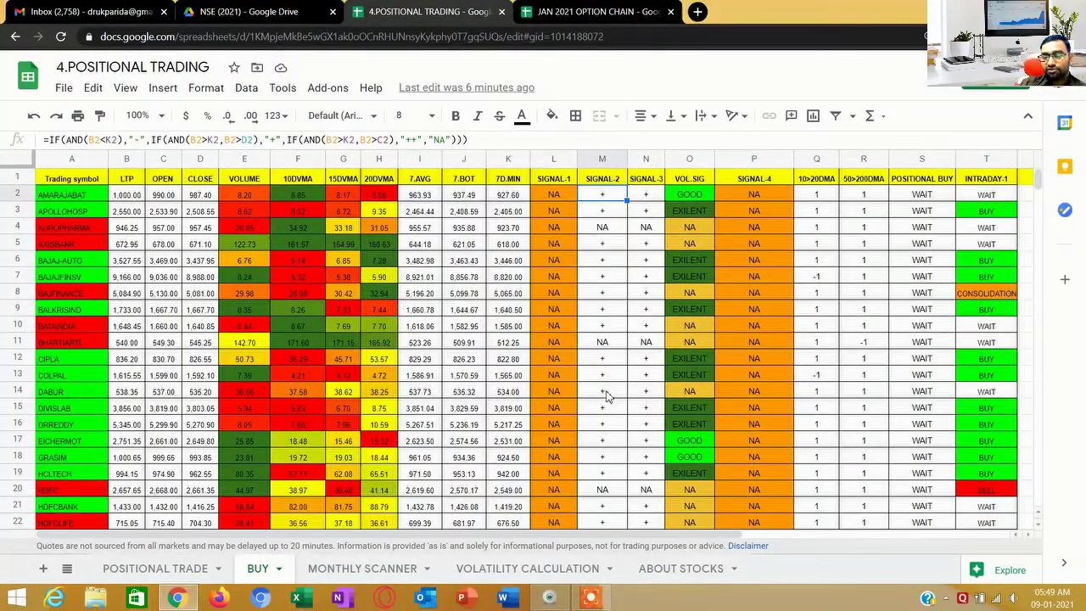
{"action": "left_click", "coordinate": [648, 198]}
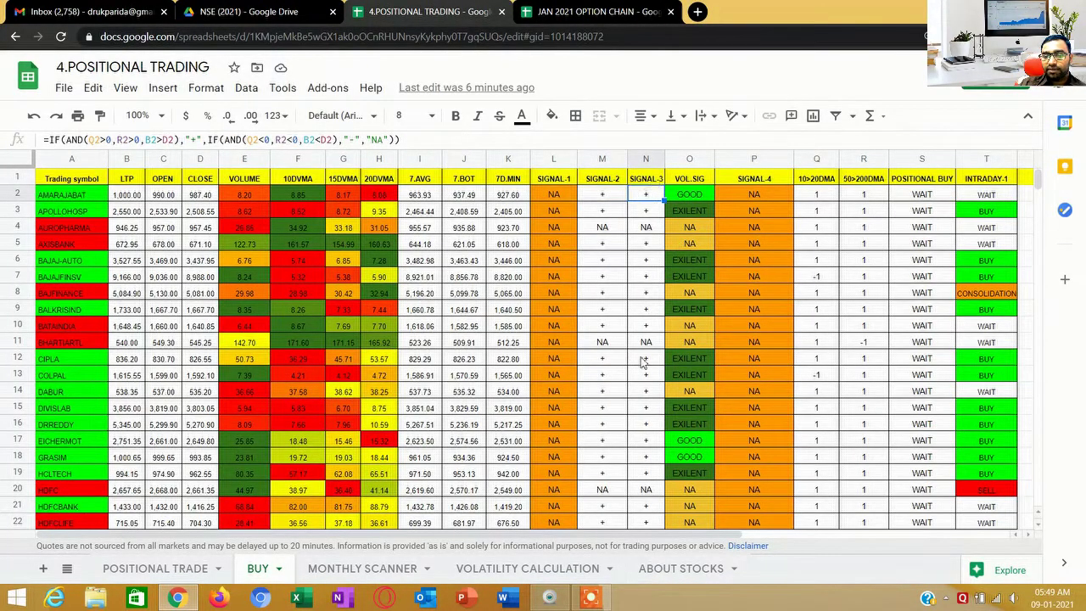
{"action": "scroll", "coordinate": [641, 374], "scroll_direction": "down", "scroll_amount": 10}
{"action": "scroll", "coordinate": [638, 394], "scroll_direction": "up", "scroll_amount": 10}
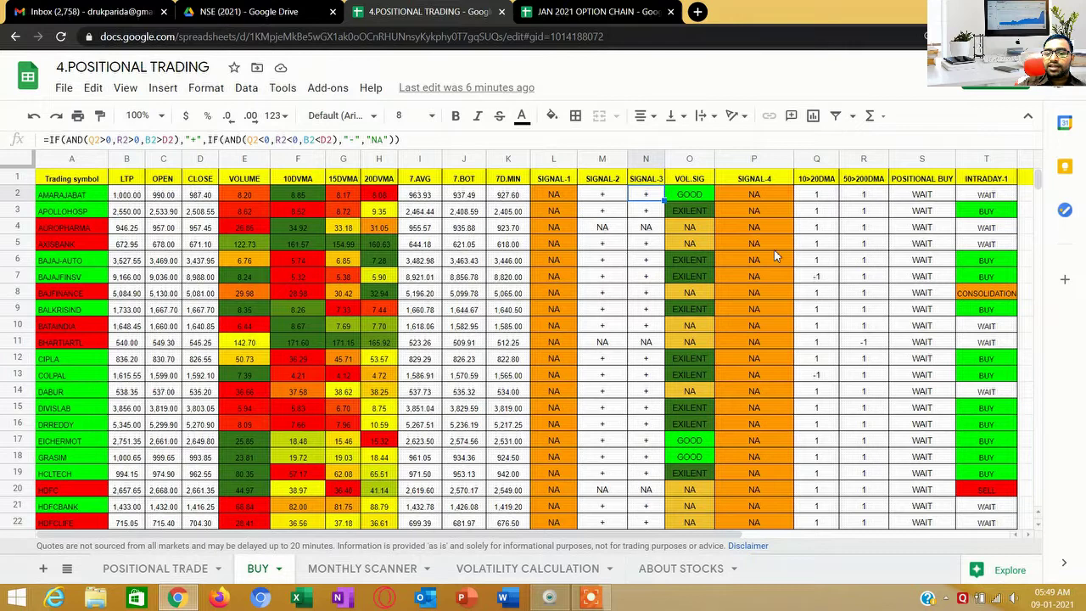
Inspect the AMARAJABAT VOL.SIG formula and the SIGNAL-4 formulas for APOLLOHOSP and AXISBANK, checking the SIGNAL-4 column for warnings
{"action": "left_click", "coordinate": [706, 184]}
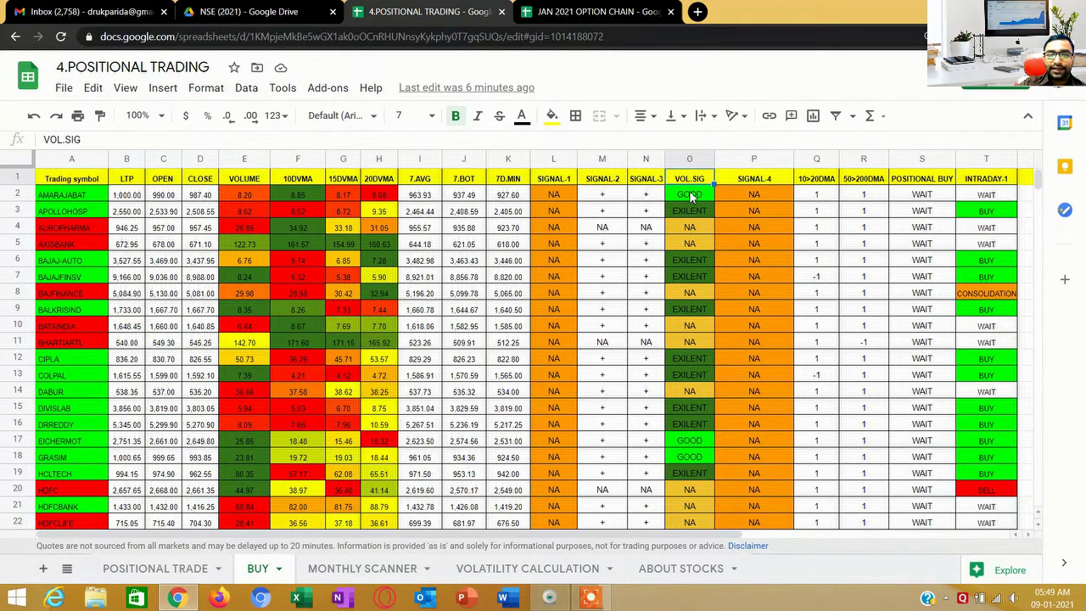
{"action": "left_click", "coordinate": [691, 197]}
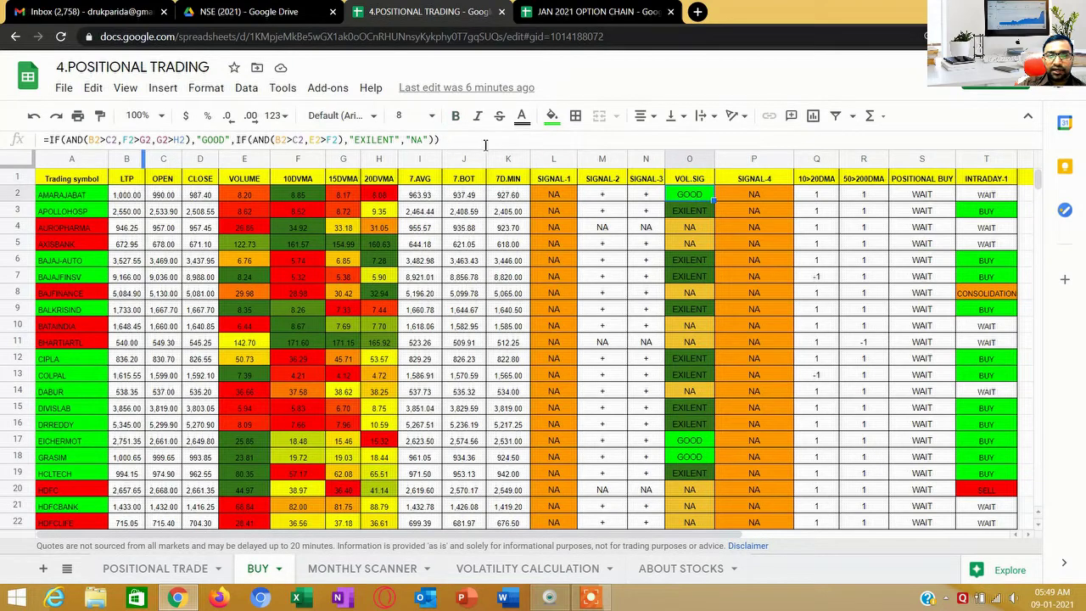
{"action": "left_click", "coordinate": [747, 214]}
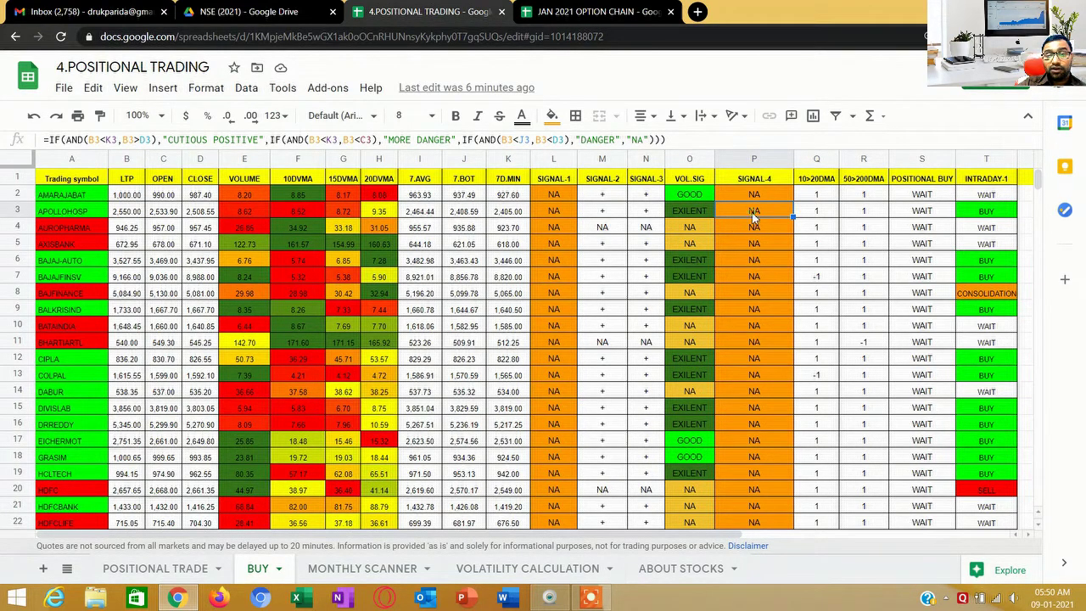
{"action": "scroll", "coordinate": [763, 425], "scroll_direction": "down", "scroll_amount": 8}
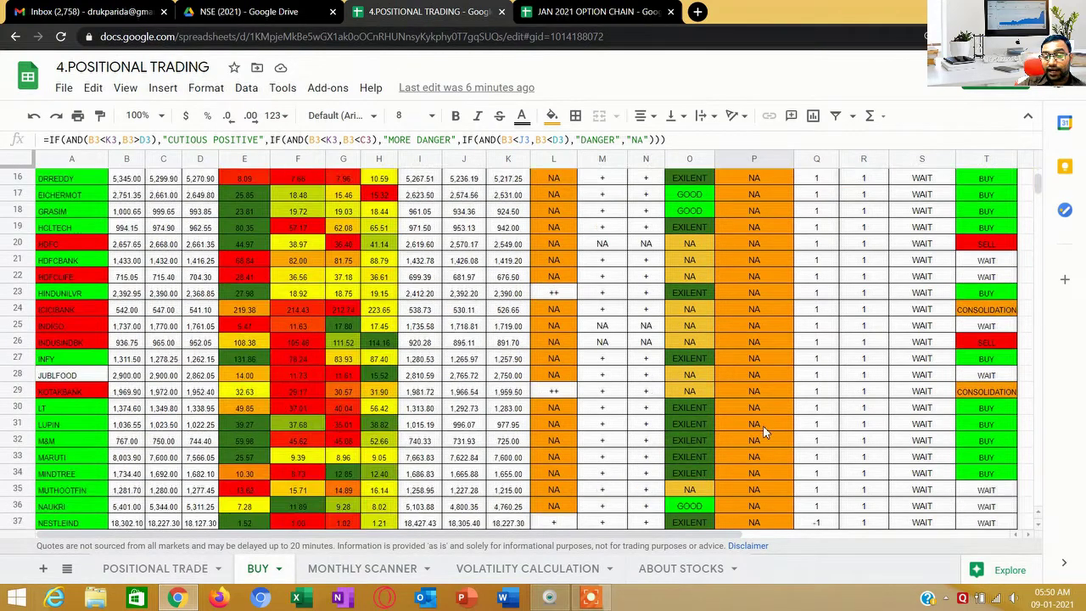
{"action": "scroll", "coordinate": [763, 428], "scroll_direction": "up", "scroll_amount": 6}
{"action": "scroll", "coordinate": [763, 431], "scroll_direction": "up", "scroll_amount": 3}
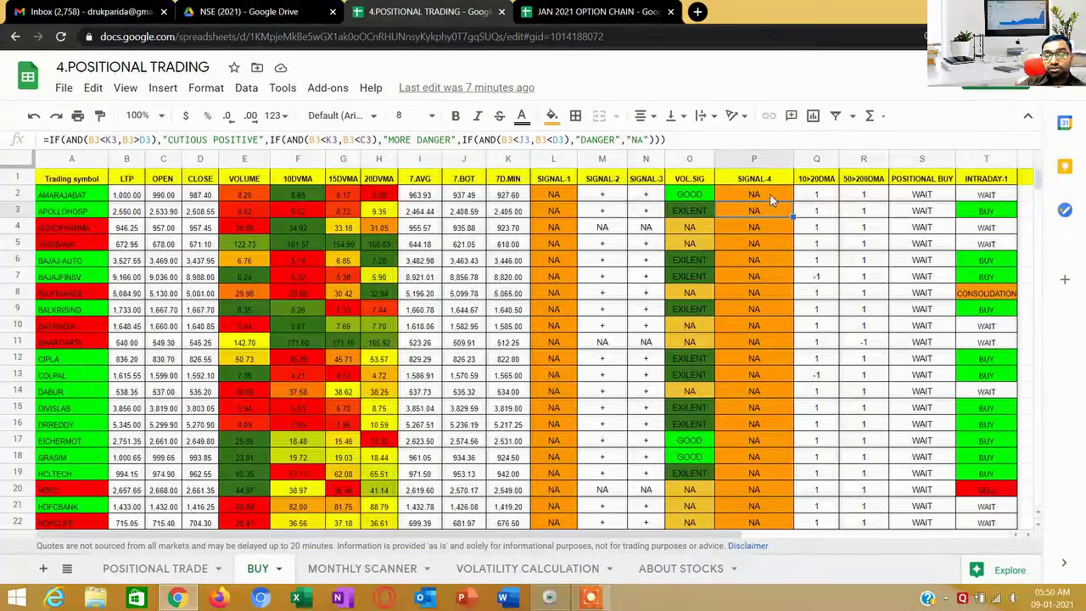
{"action": "left_click", "coordinate": [768, 249]}
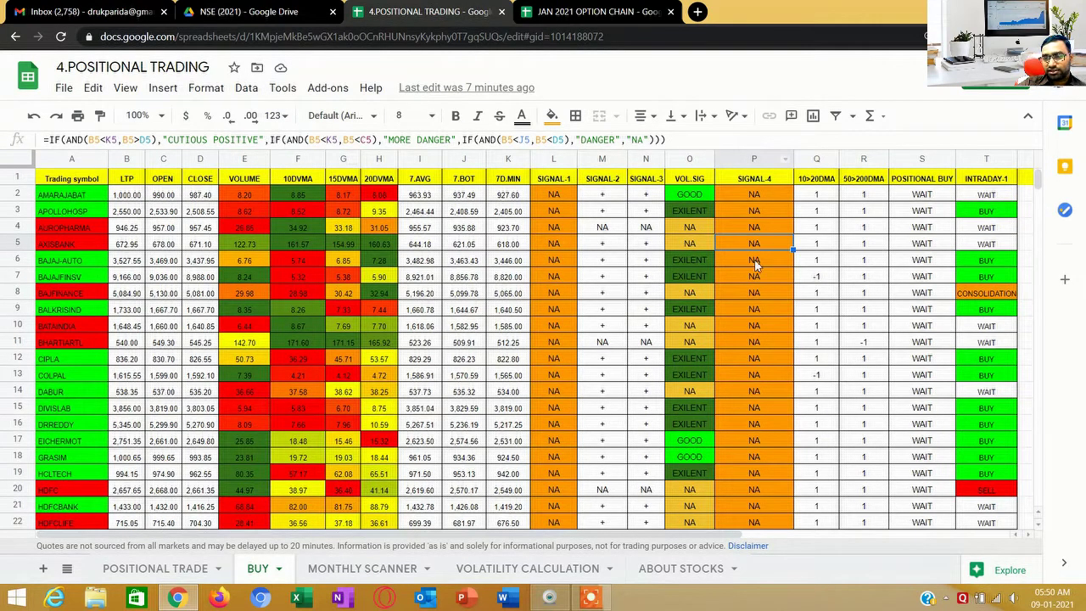
Inspect the APOLLOHOSP 10>20DMA formula, its column values and the AMARAJABAT 50>200DMA formula
{"action": "left_click", "coordinate": [830, 210]}
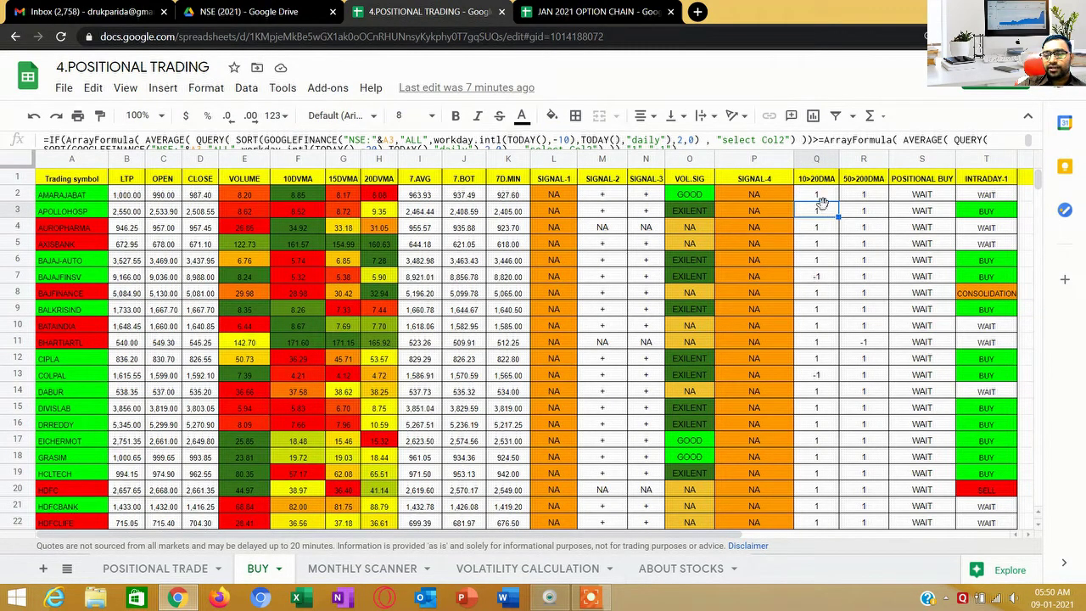
{"action": "scroll", "coordinate": [819, 443], "scroll_direction": "down", "scroll_amount": 5}
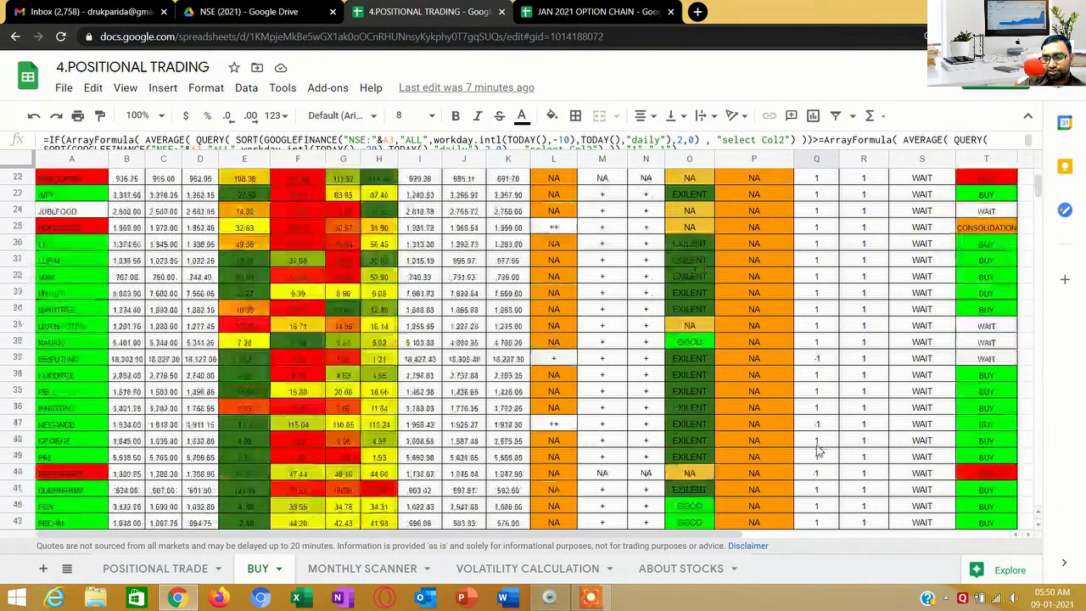
{"action": "scroll", "coordinate": [820, 434], "scroll_direction": "up", "scroll_amount": 5}
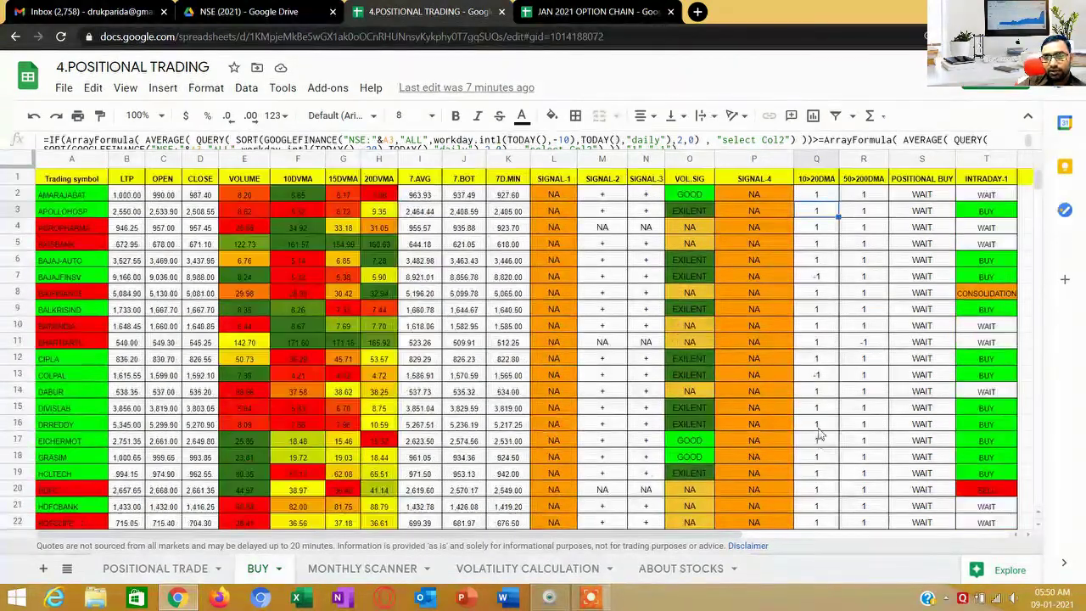
{"action": "left_click", "coordinate": [866, 197]}
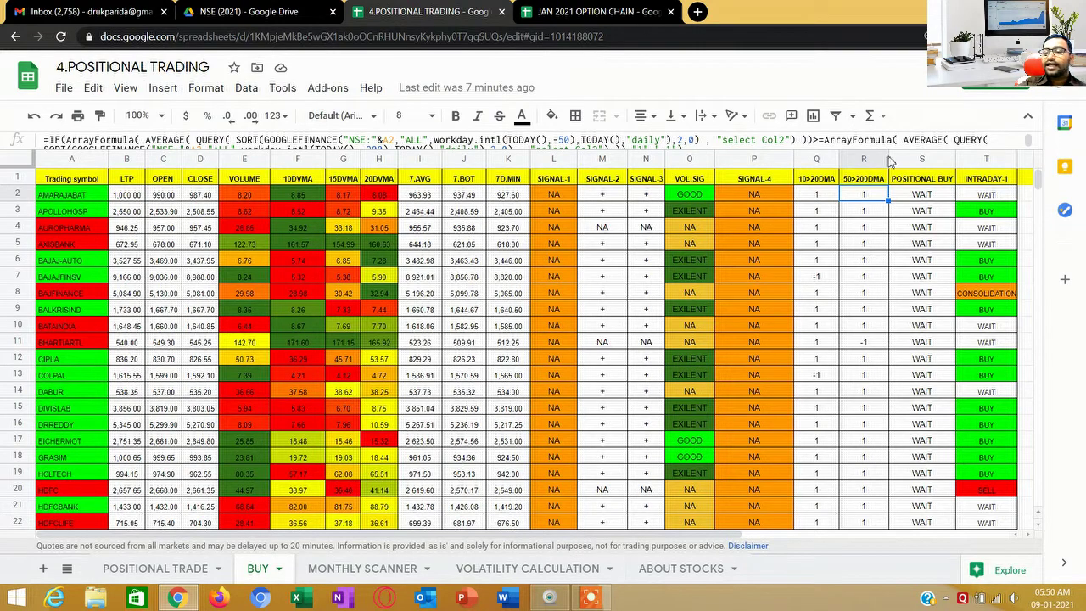
Inspect the AMARAJABAT POSITIONAL BUY formula and the BAJAJ-AUTO 50>200DMA formula, and check the POSITIONAL BUY column for signals
{"action": "left_click", "coordinate": [929, 197]}
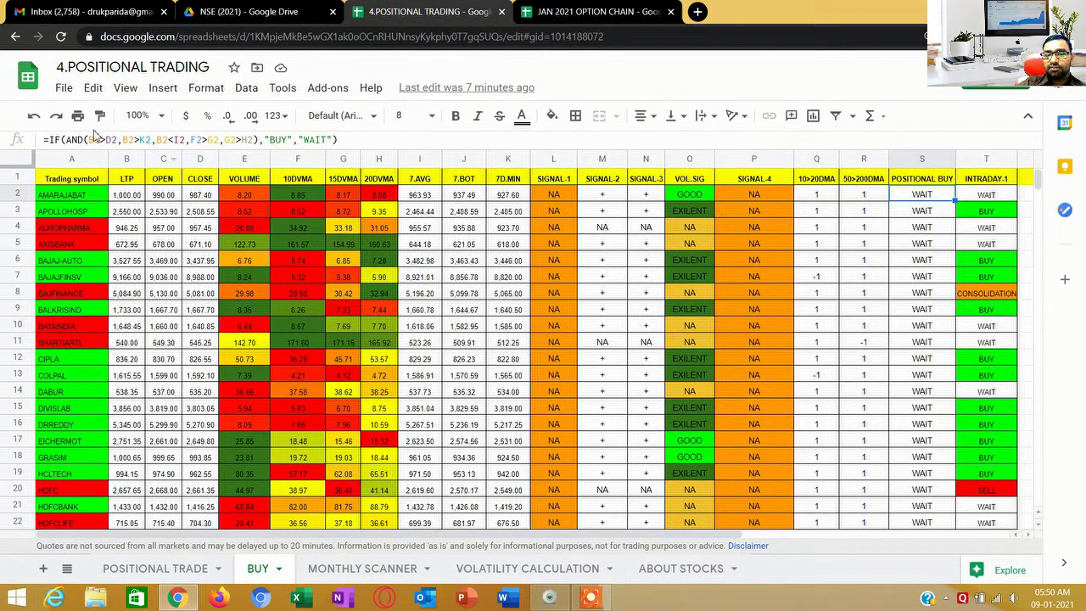
{"action": "left_click", "coordinate": [881, 259]}
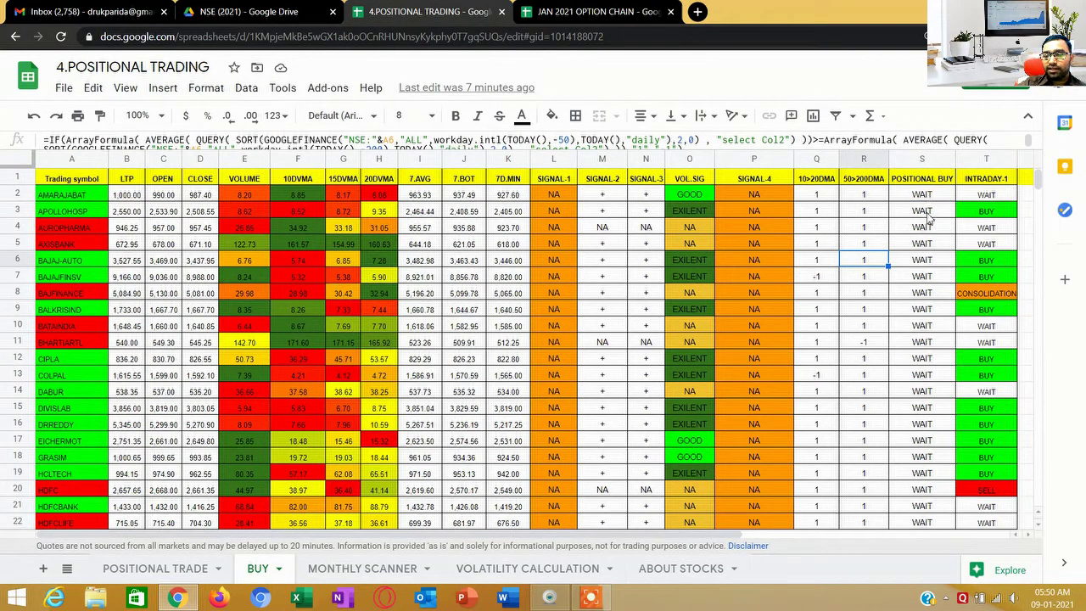
{"action": "scroll", "coordinate": [938, 449], "scroll_direction": "down", "scroll_amount": 1}
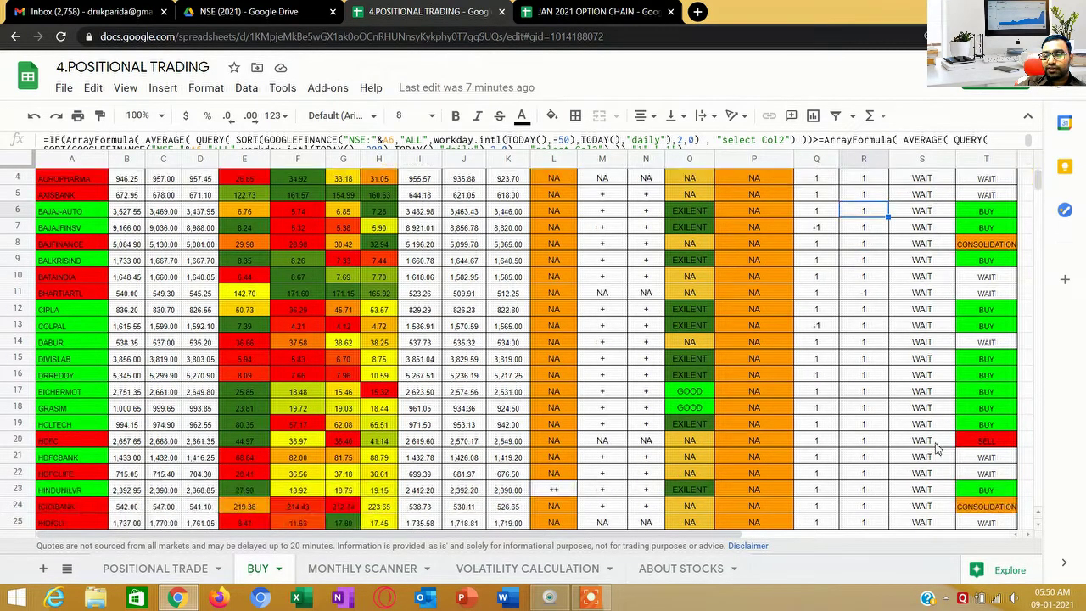
{"action": "scroll", "coordinate": [937, 448], "scroll_direction": "down", "scroll_amount": 10}
{"action": "left_click", "coordinate": [938, 448]}
{"action": "scroll", "coordinate": [927, 331], "scroll_direction": "up", "scroll_amount": 10}
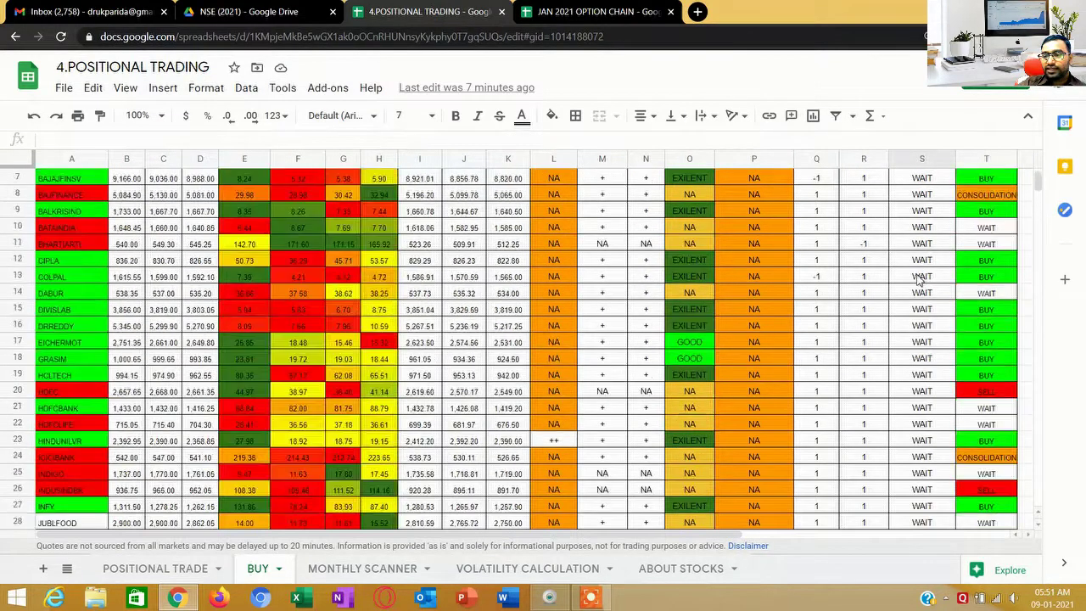
Check the INTRADAY-1 column through the stock list and inspect the APOLLOHOSP INTRADAY-1 formula
{"action": "scroll", "coordinate": [921, 280], "scroll_direction": "up", "scroll_amount": 2}
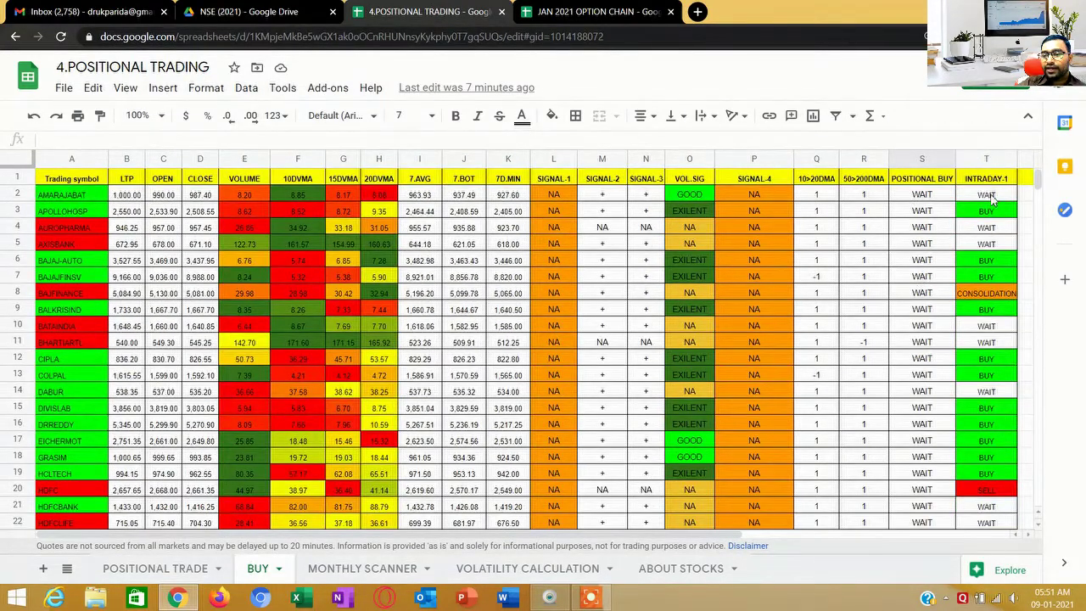
{"action": "scroll", "coordinate": [992, 366], "scroll_direction": "down", "scroll_amount": 12}
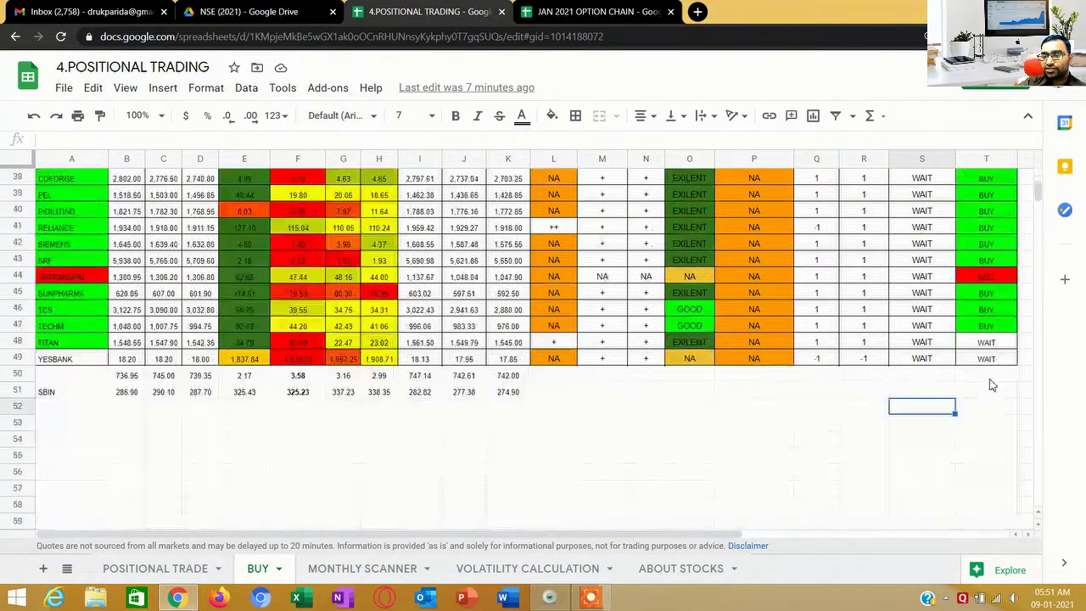
{"action": "scroll", "coordinate": [1000, 377], "scroll_direction": "up", "scroll_amount": 12}
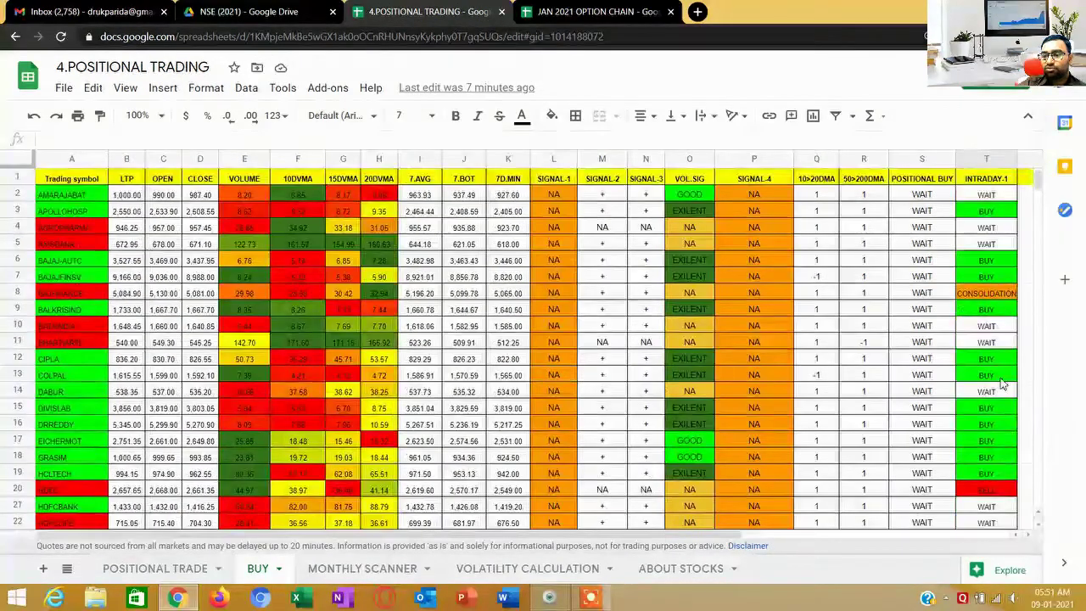
{"action": "left_click", "coordinate": [991, 214]}
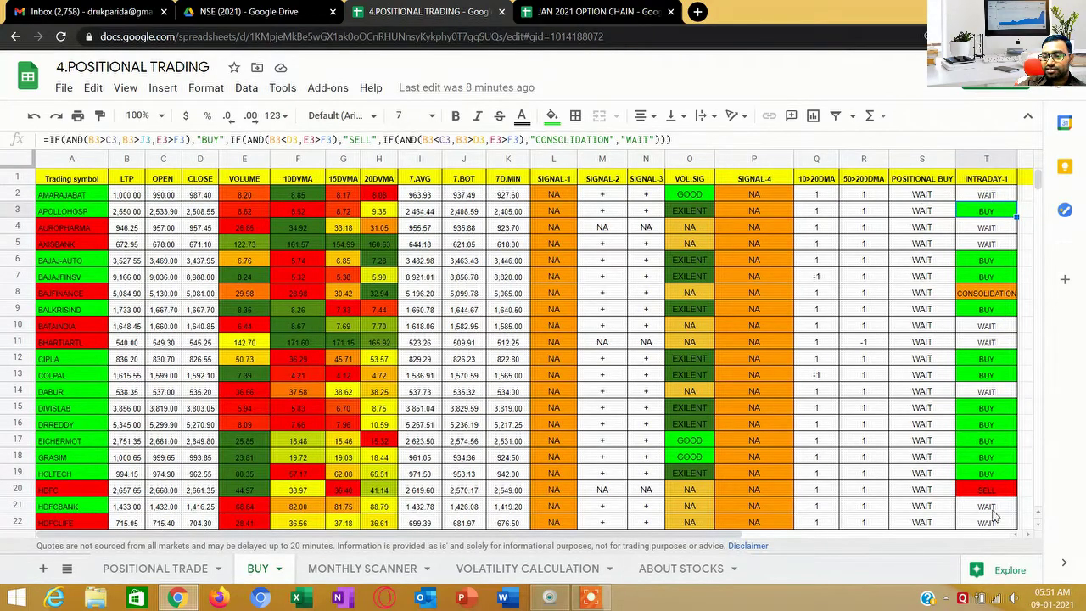
{"action": "scroll", "coordinate": [993, 514], "scroll_direction": "down", "scroll_amount": 13}
{"action": "scroll", "coordinate": [992, 512], "scroll_direction": "up", "scroll_amount": 6}
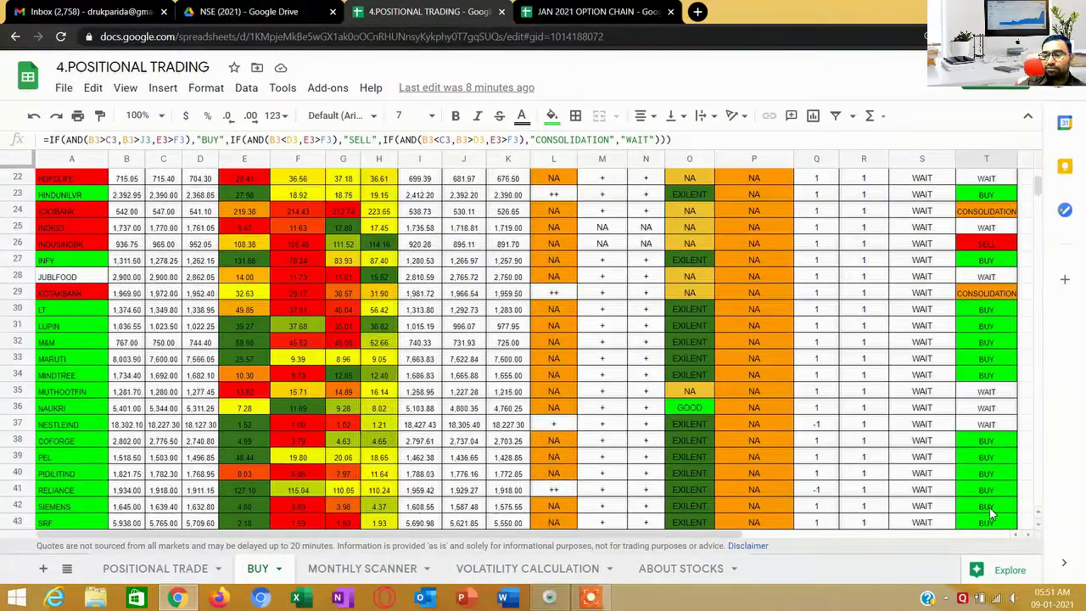
{"action": "scroll", "coordinate": [992, 512], "scroll_direction": "up", "scroll_amount": 7}
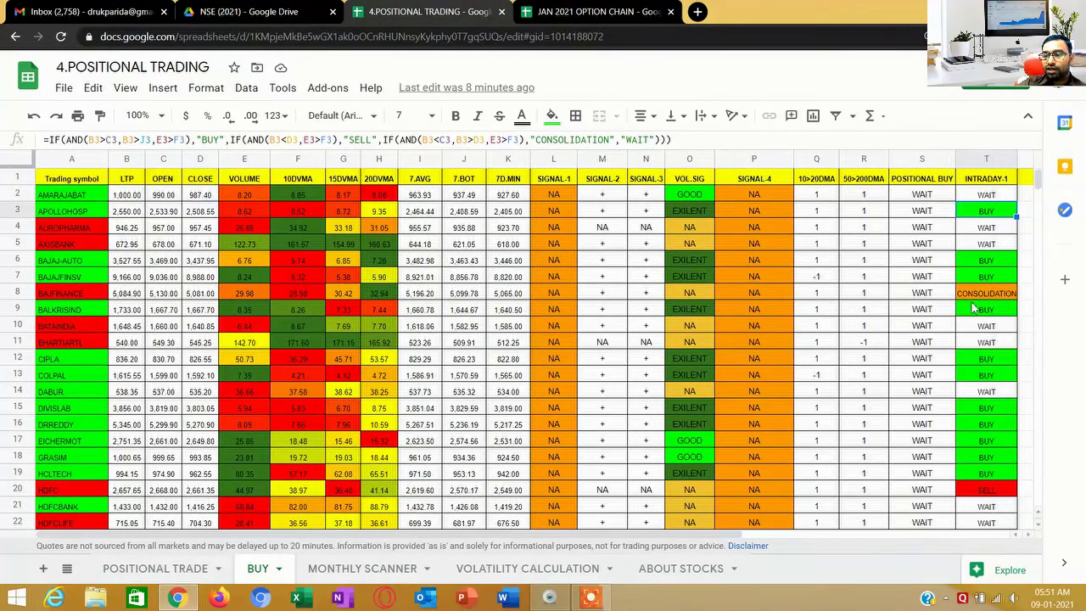
Inspect the INDUSINDBK INTRADAY-1 formula and check the column for sell and consolidation signals
{"action": "scroll", "coordinate": [1000, 409], "scroll_direction": "down", "scroll_amount": 3}
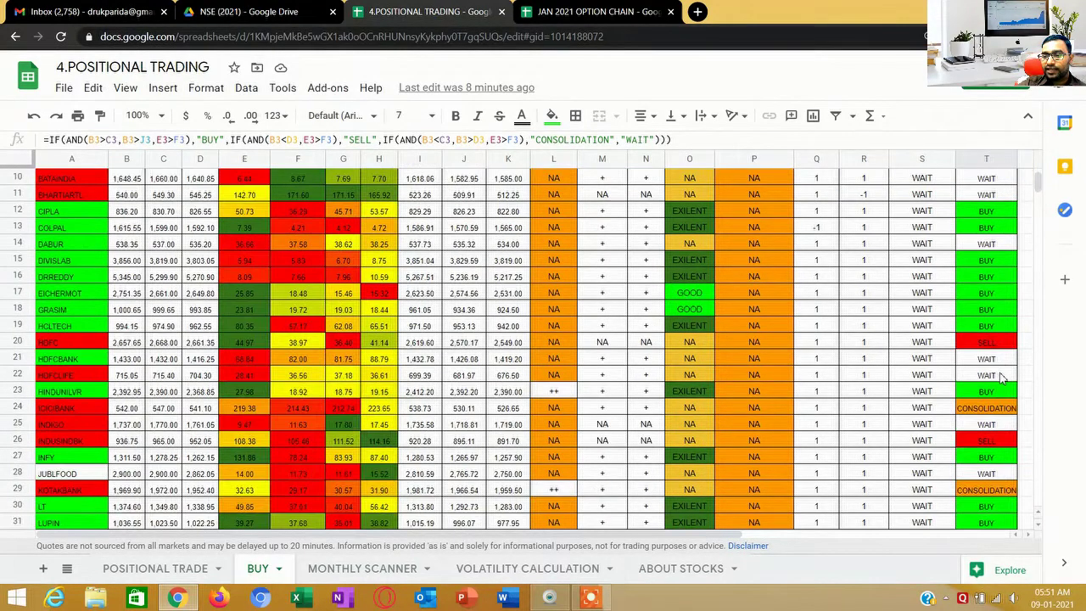
{"action": "scroll", "coordinate": [1004, 373], "scroll_direction": "down", "scroll_amount": 2}
{"action": "left_click", "coordinate": [1001, 347]}
{"action": "scroll", "coordinate": [999, 459], "scroll_direction": "down", "scroll_amount": 3}
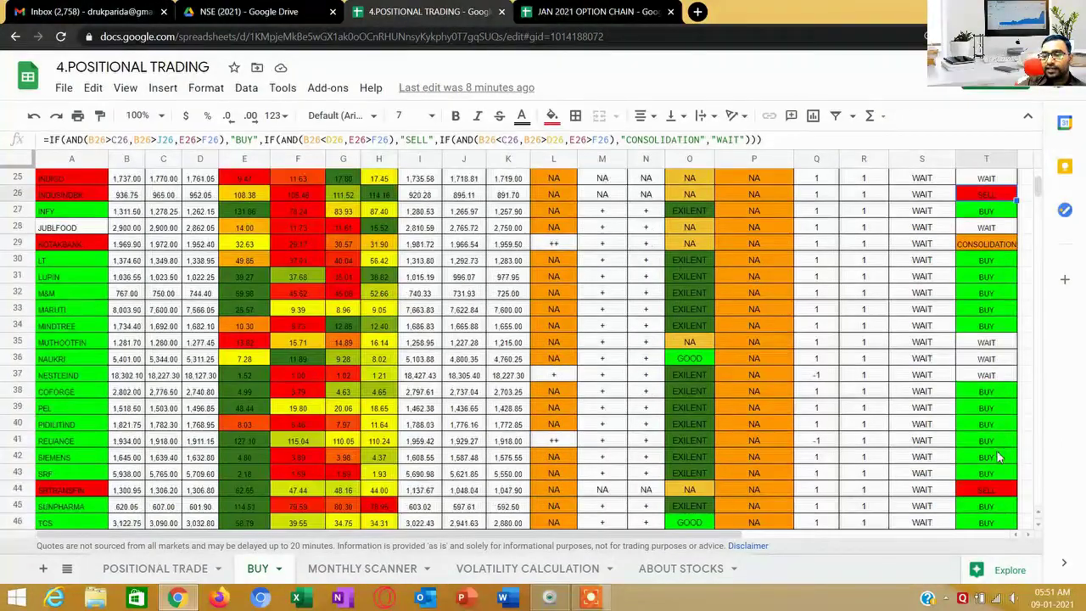
{"action": "scroll", "coordinate": [998, 382], "scroll_direction": "up", "scroll_amount": 8}
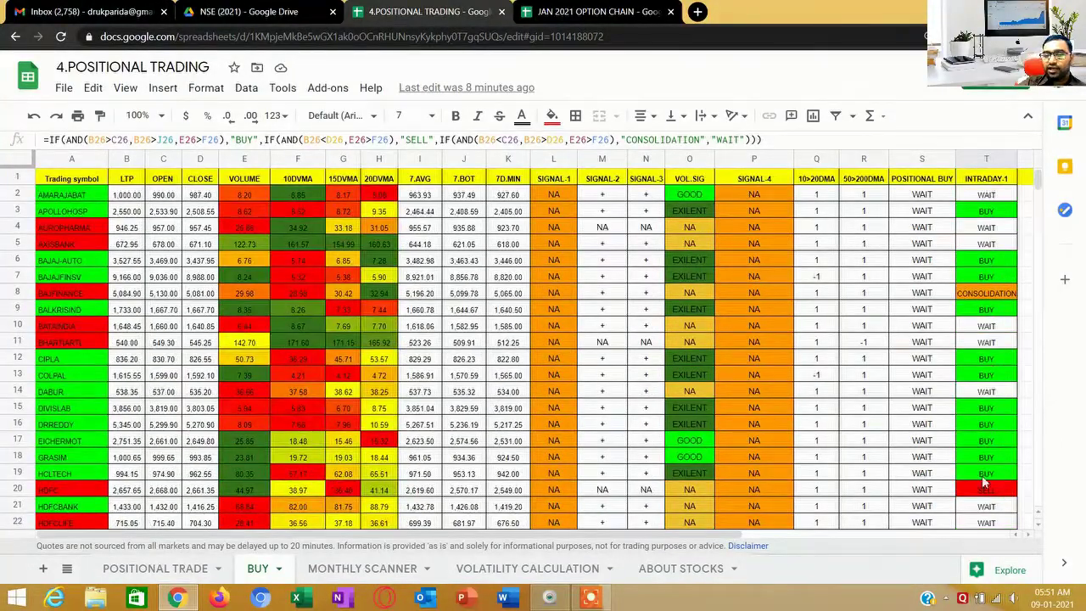
{"action": "scroll", "coordinate": [987, 482], "scroll_direction": "down", "scroll_amount": 10}
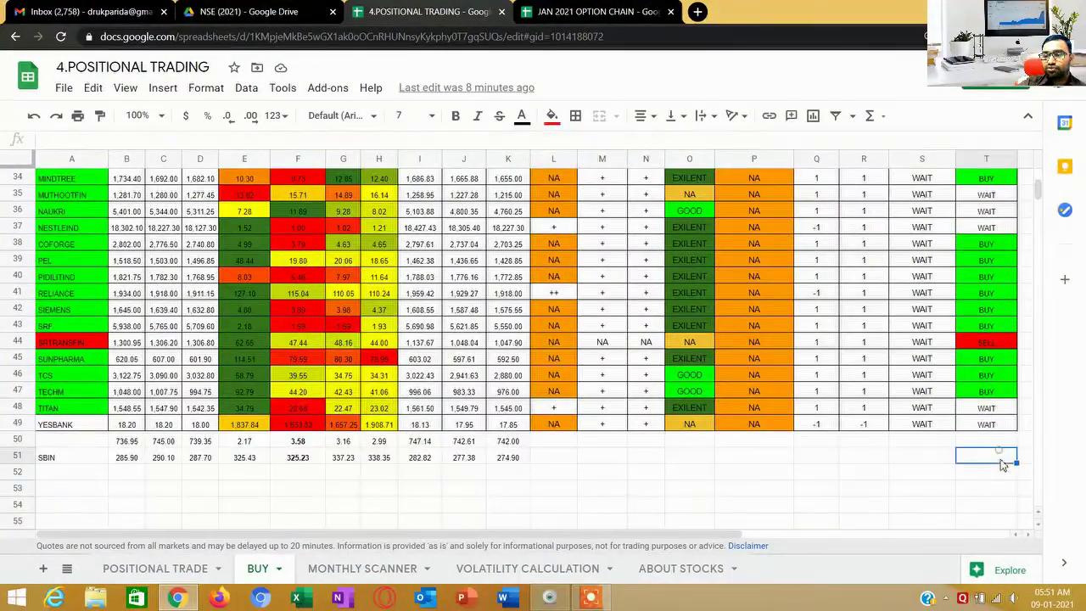
{"action": "scroll", "coordinate": [999, 447], "scroll_direction": "up", "scroll_amount": 10}
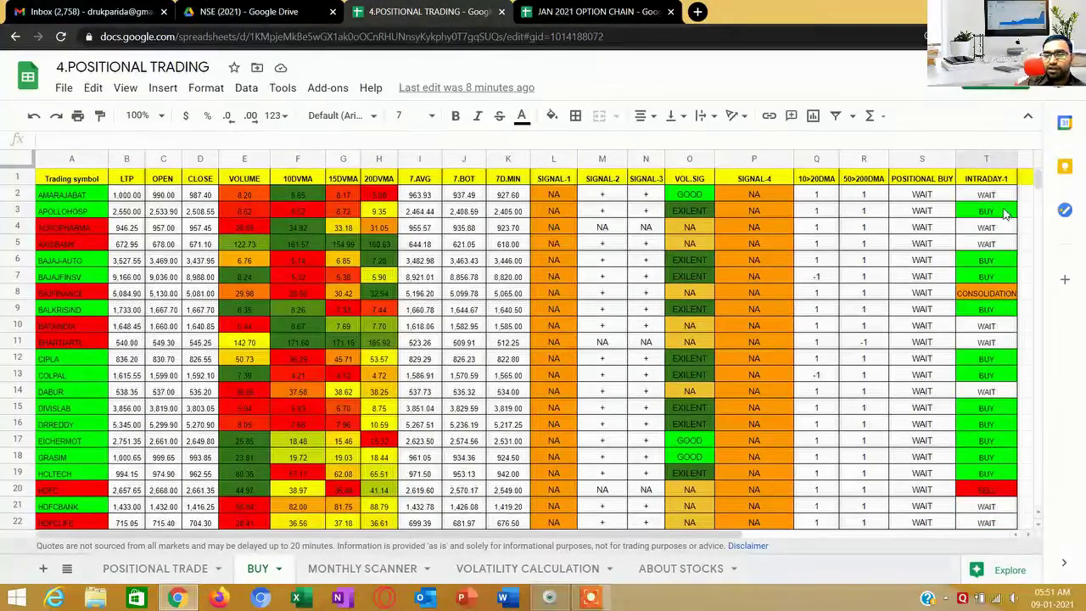
Compare the INTRADAY-1 formulas for APOLLOHOSP and AUROPHARMA
{"action": "left_click", "coordinate": [1002, 216]}
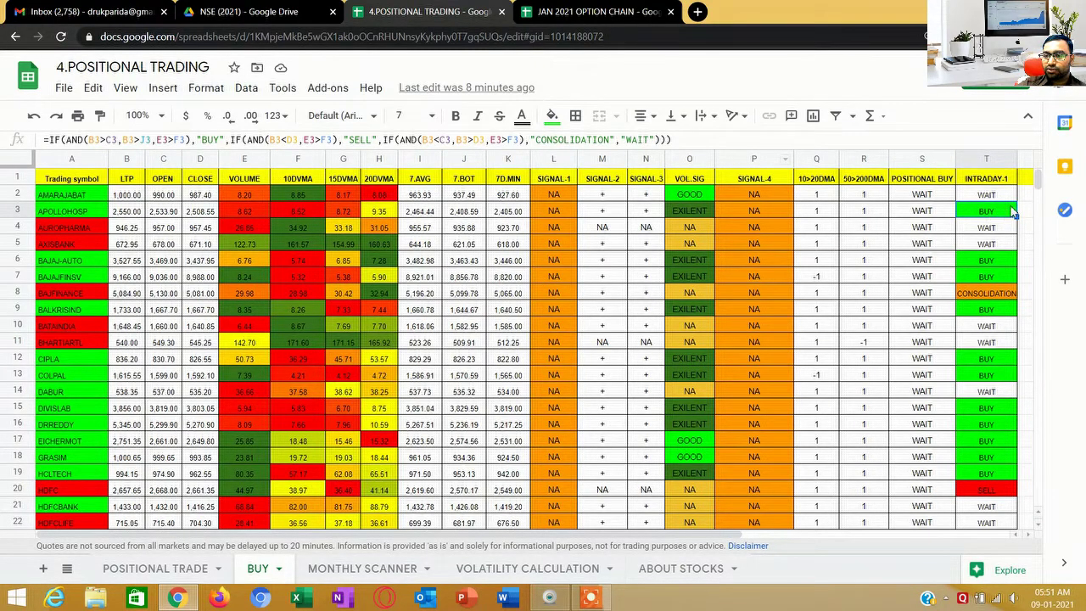
{"action": "key", "text": "Down"}
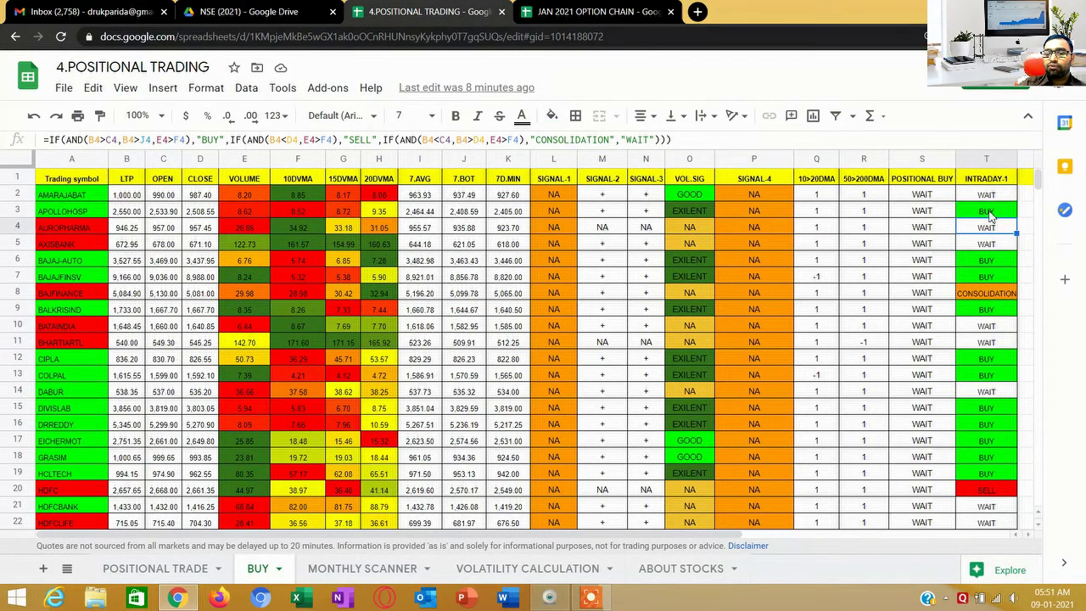
{"action": "key", "text": "Up"}
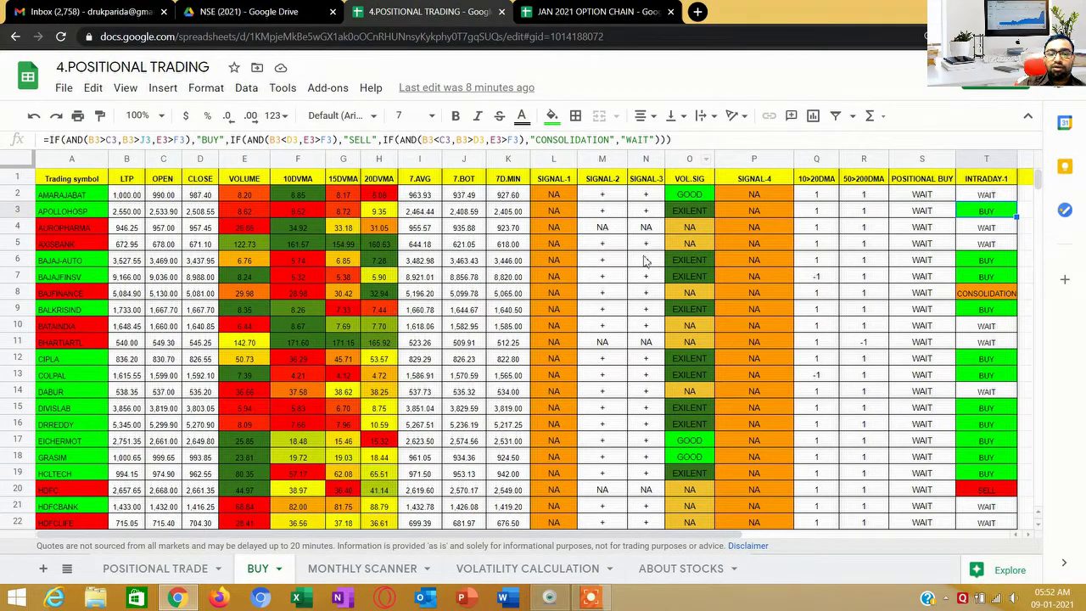
{"action": "scroll", "coordinate": [570, 343], "scroll_direction": "down", "scroll_amount": 1}
{"action": "scroll", "coordinate": [570, 343], "scroll_direction": "down", "scroll_amount": 20}
{"action": "left_click", "coordinate": [520, 316]}
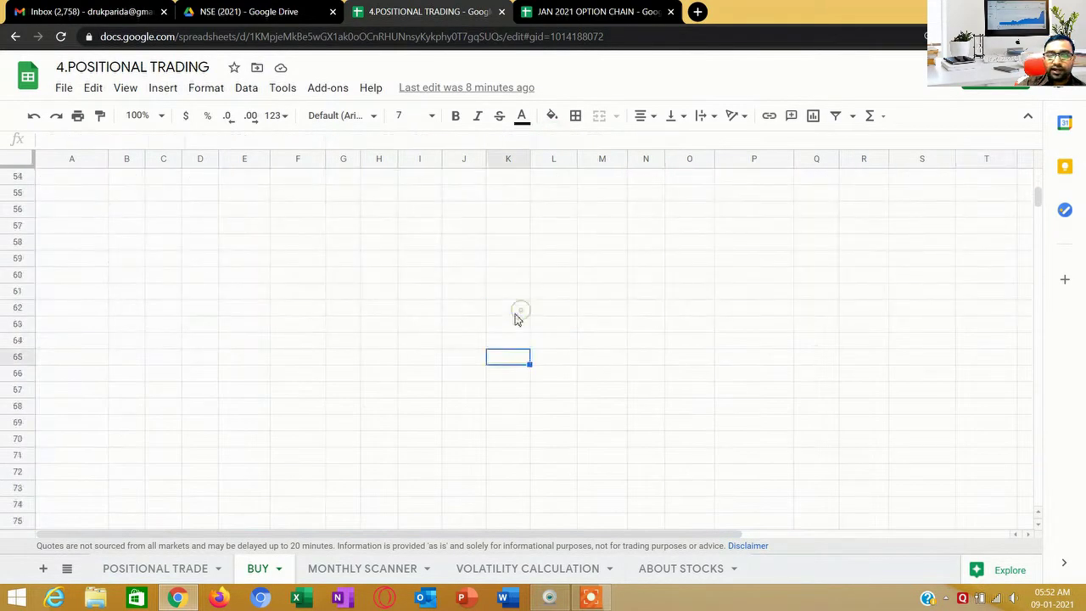
{"action": "scroll", "coordinate": [519, 315], "scroll_direction": "up", "scroll_amount": 20}
{"action": "scroll", "coordinate": [518, 316], "scroll_direction": "up", "scroll_amount": 3}
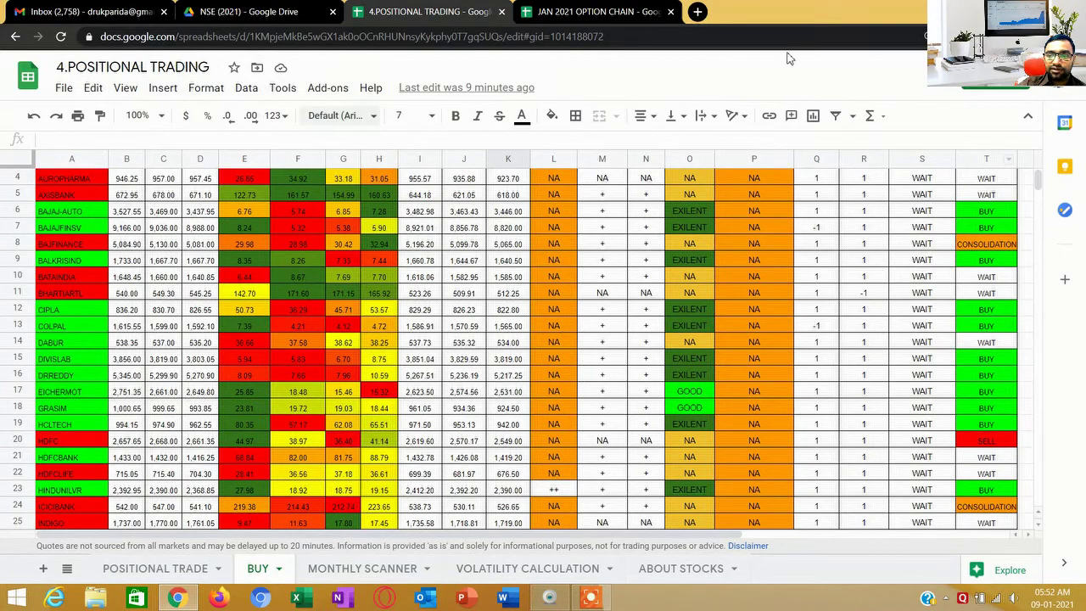
Open the MONTHLY SCANNER sheet and review its SIGNAL column through the stock list
{"action": "left_click", "coordinate": [326, 575]}
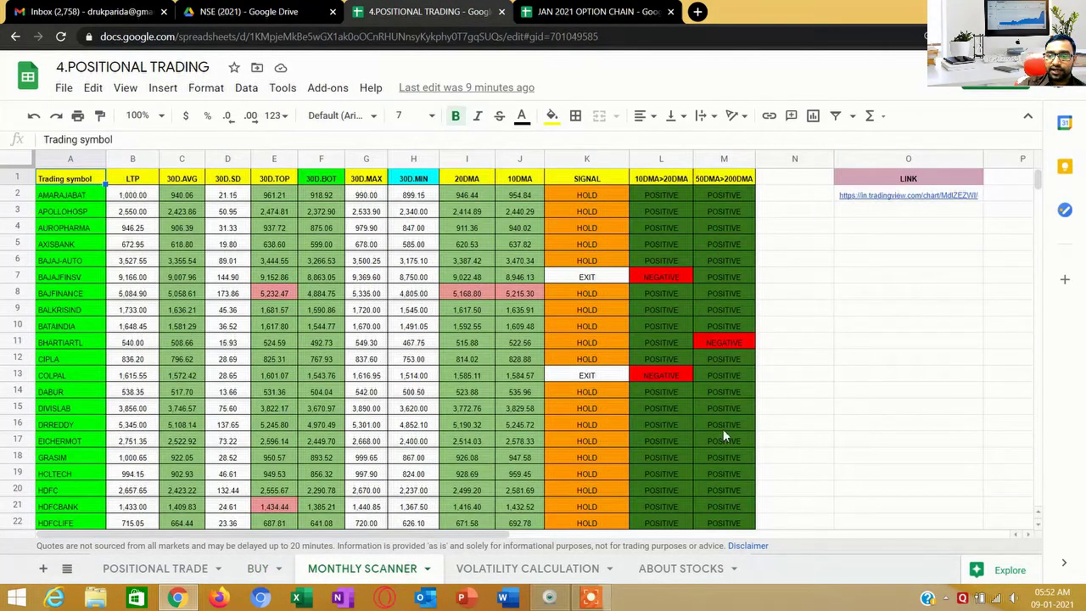
{"action": "scroll", "coordinate": [723, 441], "scroll_direction": "down", "scroll_amount": 12}
{"action": "scroll", "coordinate": [721, 450], "scroll_direction": "up", "scroll_amount": 12}
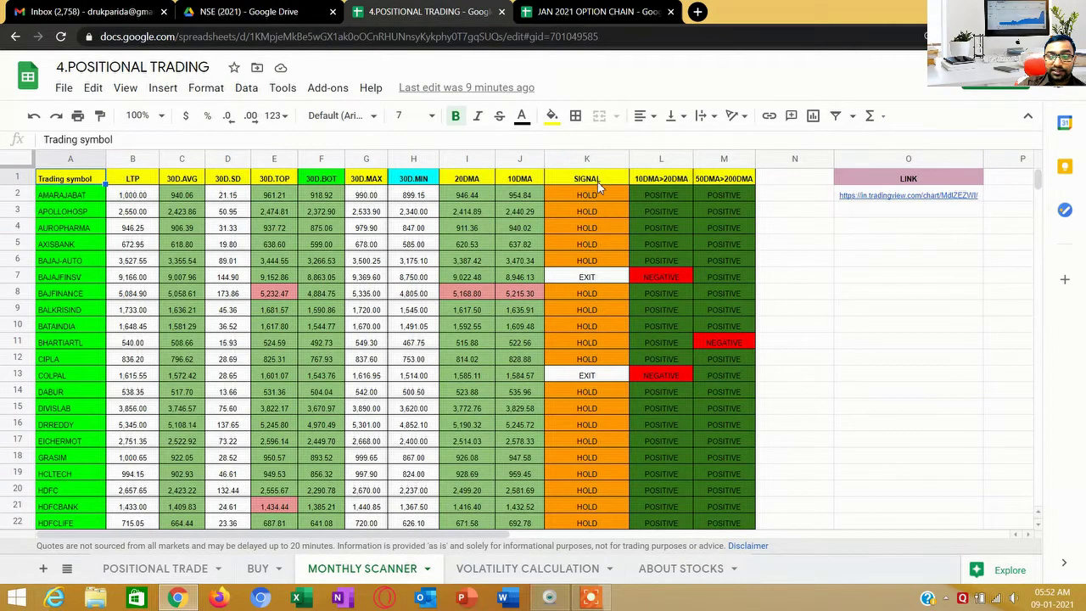
{"action": "scroll", "coordinate": [566, 417], "scroll_direction": "down", "scroll_amount": 10}
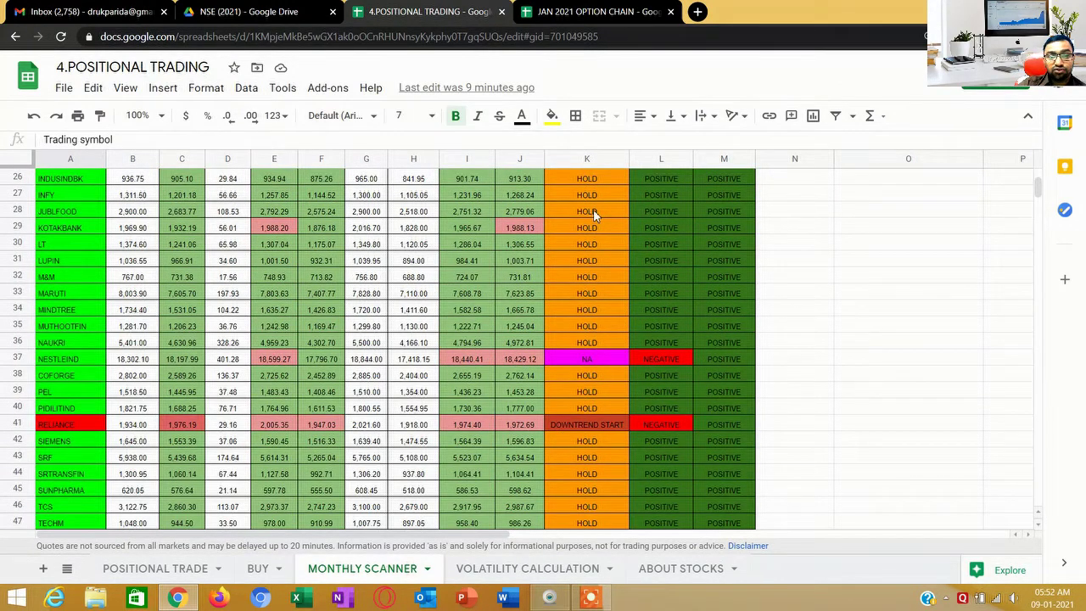
{"action": "scroll", "coordinate": [589, 276], "scroll_direction": "up", "scroll_amount": 10}
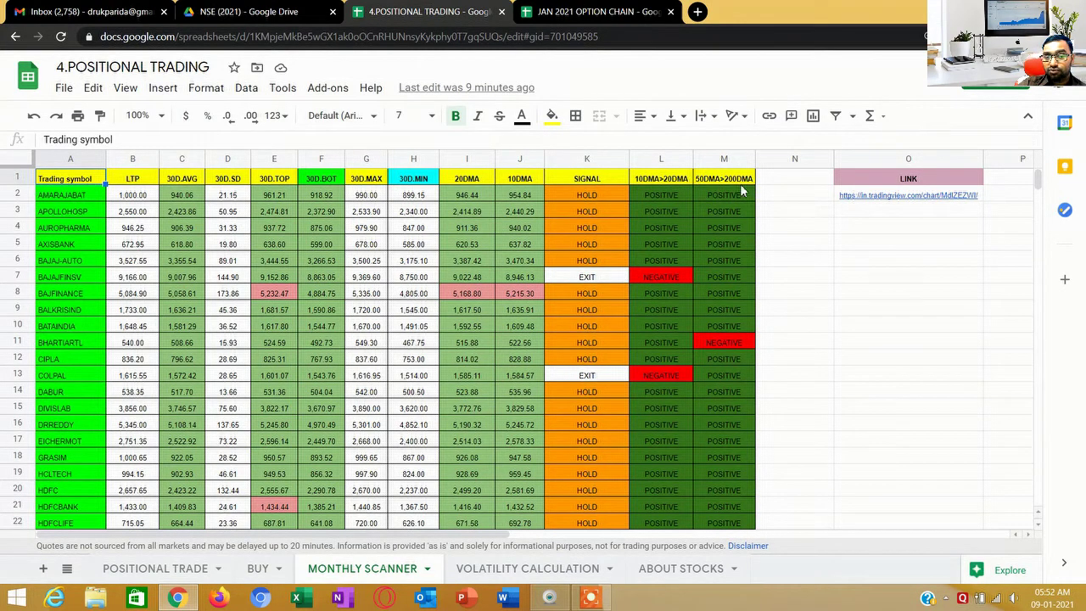
Inspect the BHARTIARTL 50DMA>200DMA formula in the MONTHLY SCANNER sheet and check the column for negative entries
{"action": "left_click", "coordinate": [718, 342]}
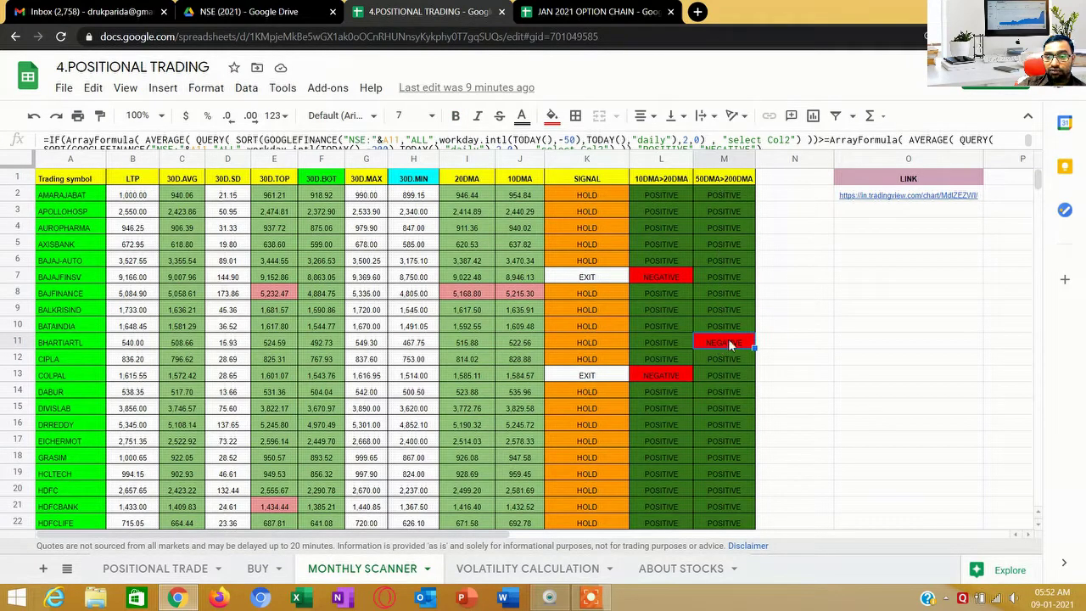
{"action": "left_click", "coordinate": [805, 327]}
{"action": "scroll", "coordinate": [586, 374], "scroll_direction": "down", "scroll_amount": 6}
{"action": "scroll", "coordinate": [586, 373], "scroll_direction": "up", "scroll_amount": 6}
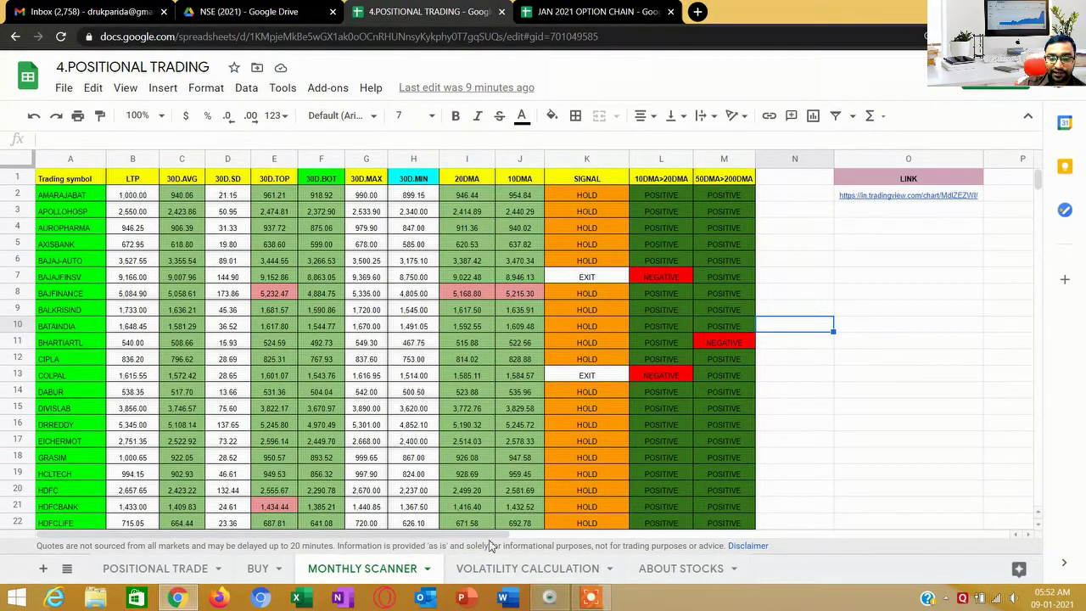
View the VOLATILITY CALCULATION sheet's BALKRISIND chart and go back through the sheets to POSITIONAL TRADE
{"action": "left_click", "coordinate": [521, 571]}
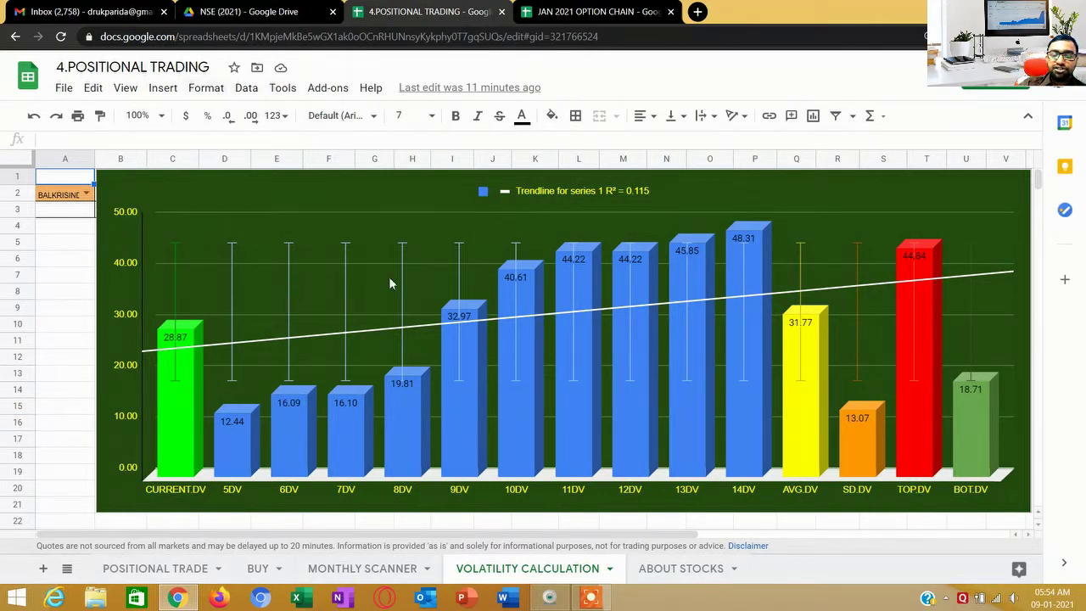
{"action": "left_click", "coordinate": [335, 579]}
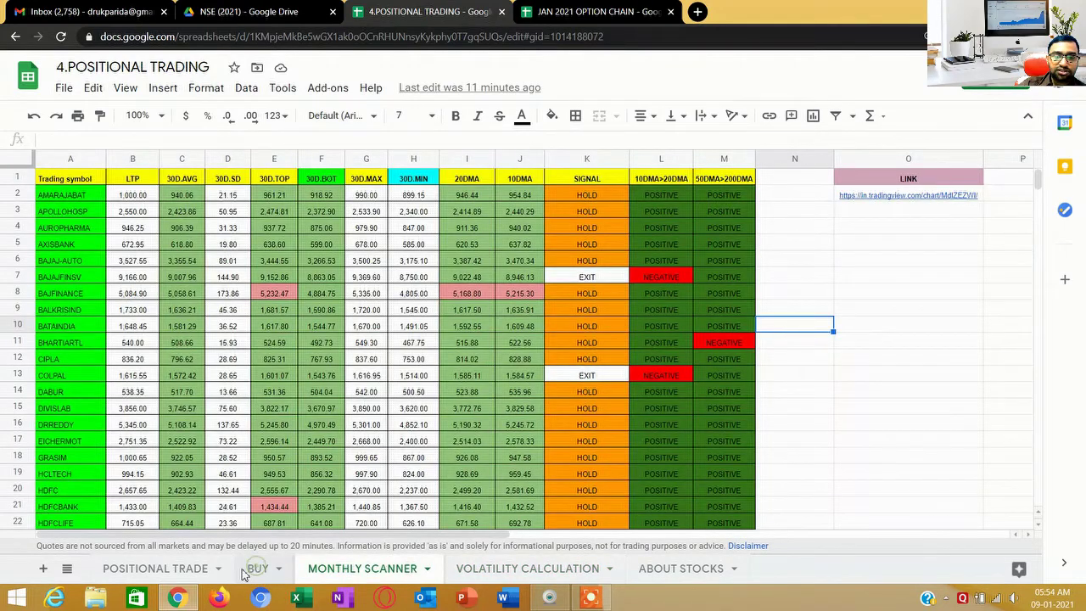
{"action": "left_click", "coordinate": [255, 569]}
{"action": "left_click", "coordinate": [157, 568]}
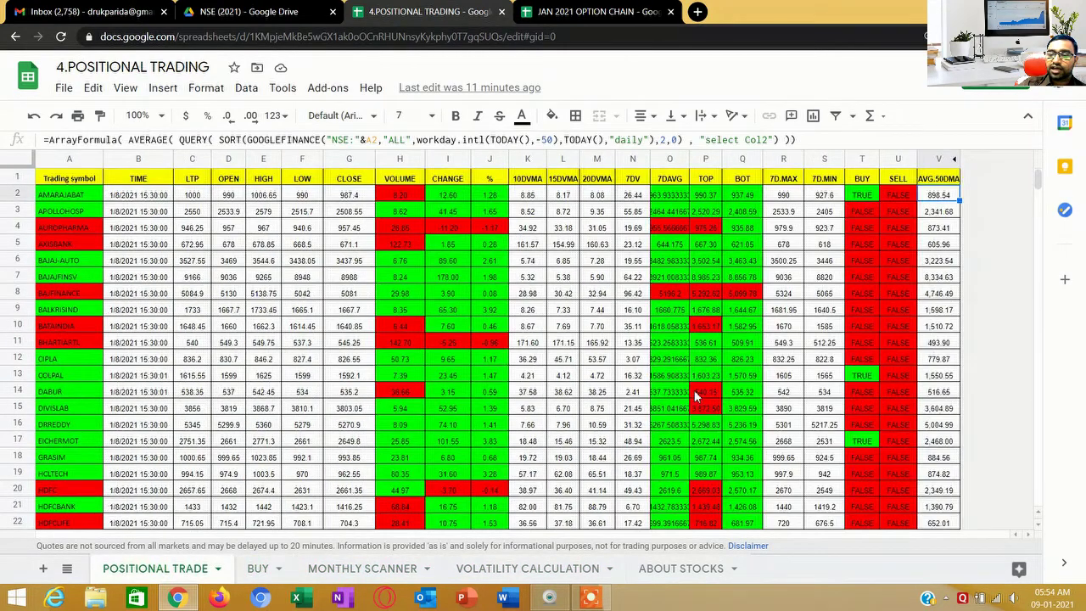
Return to the BUY sheet and review its signal columns down the stock list
{"action": "left_click", "coordinate": [262, 568]}
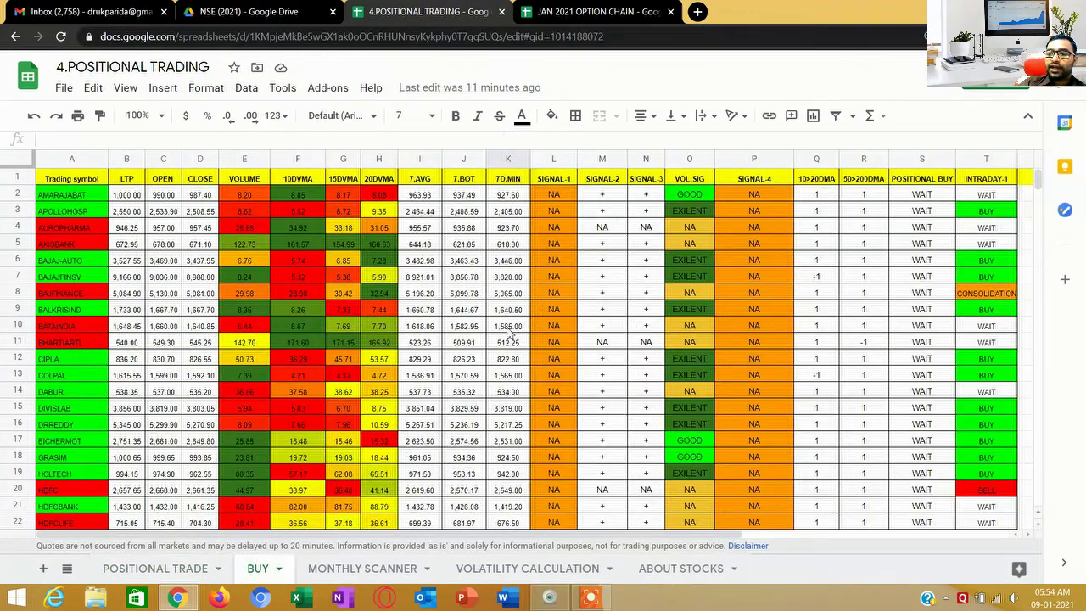
{"action": "scroll", "coordinate": [458, 348], "scroll_direction": "down", "scroll_amount": 10}
{"action": "scroll", "coordinate": [486, 357], "scroll_direction": "up", "scroll_amount": 5}
{"action": "scroll", "coordinate": [486, 357], "scroll_direction": "up", "scroll_amount": 6}
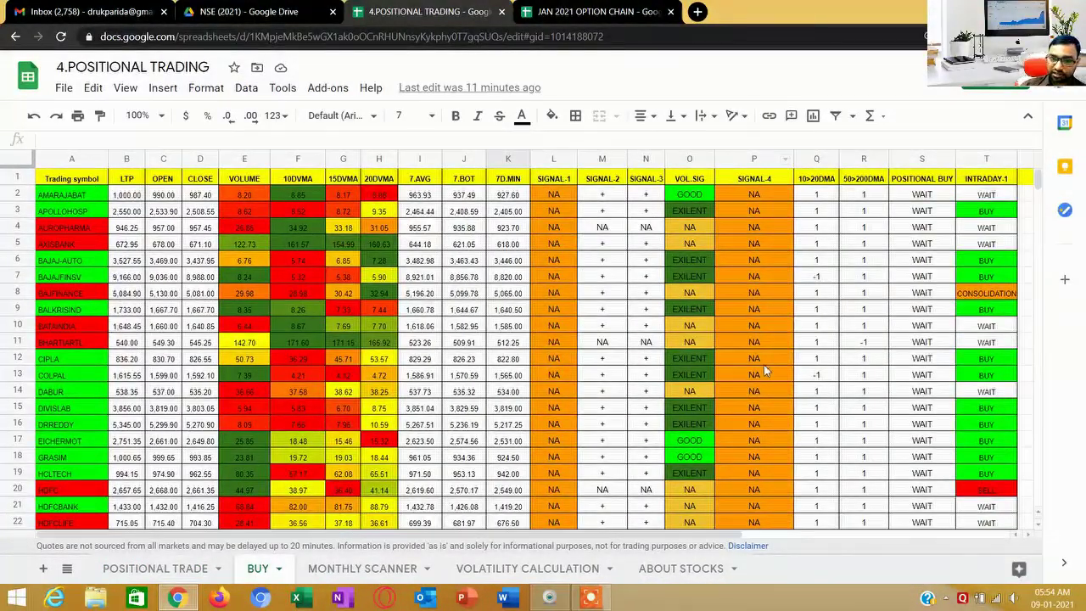